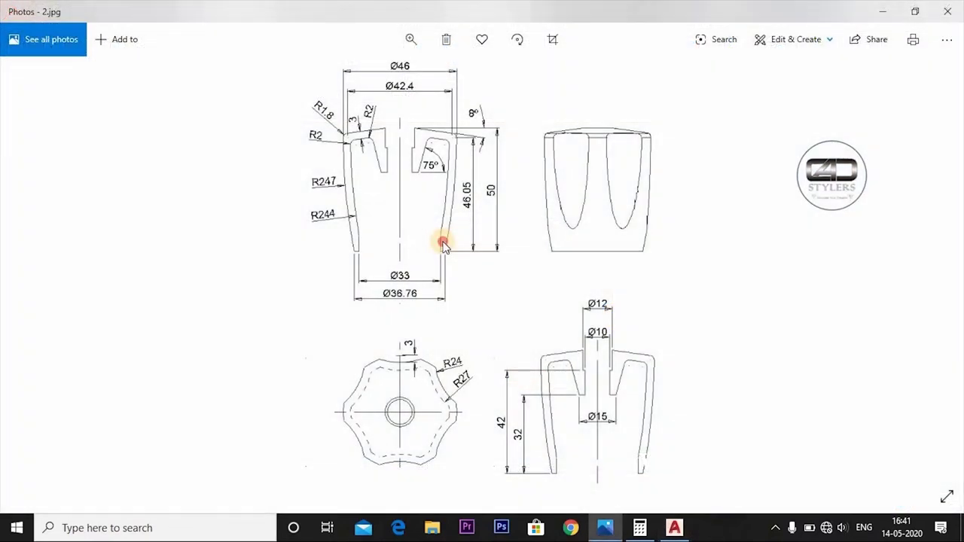
# Zoom and pan the 2.jpg reference to read the knob's dimensioned cross-section
pyautogui.scroll(3, 443, 243)
pyautogui.moveTo(443, 243); pyautogui.dragTo(555, 365)
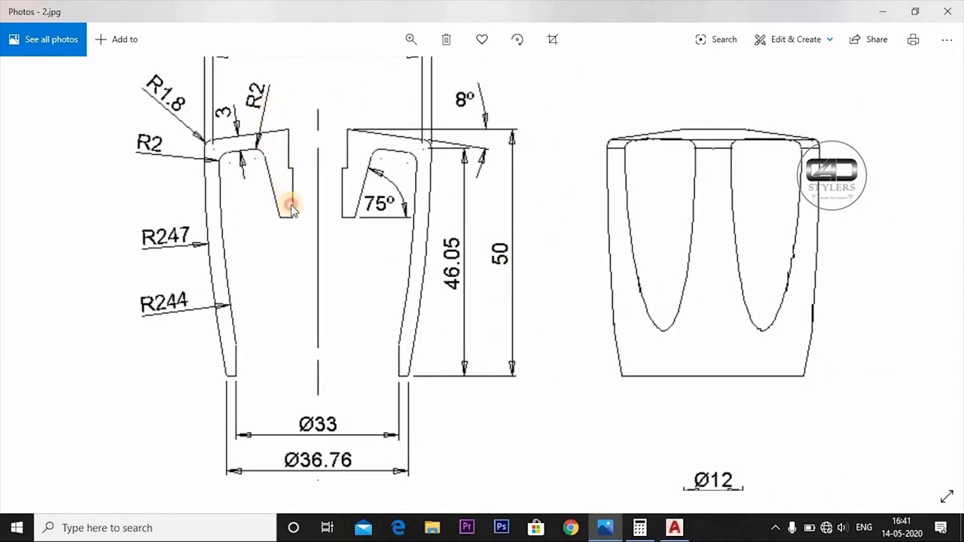
pyautogui.scroll(-3, 287, 204)
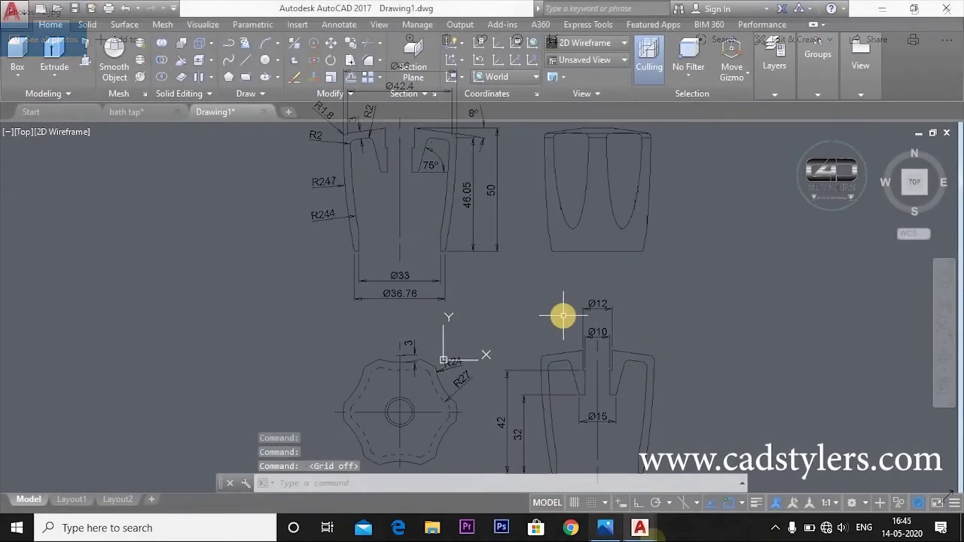
# Draw a 50-unit vertical line up from 0,0 with a 6-unit horizontal step at the top
pyautogui.press('Return')
pyautogui.write('0,0')
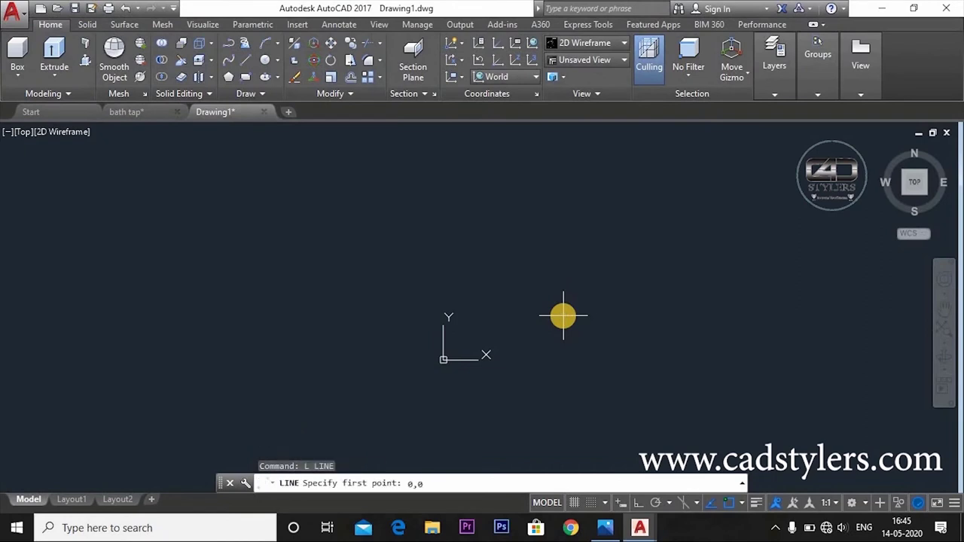
pyautogui.press('Return')
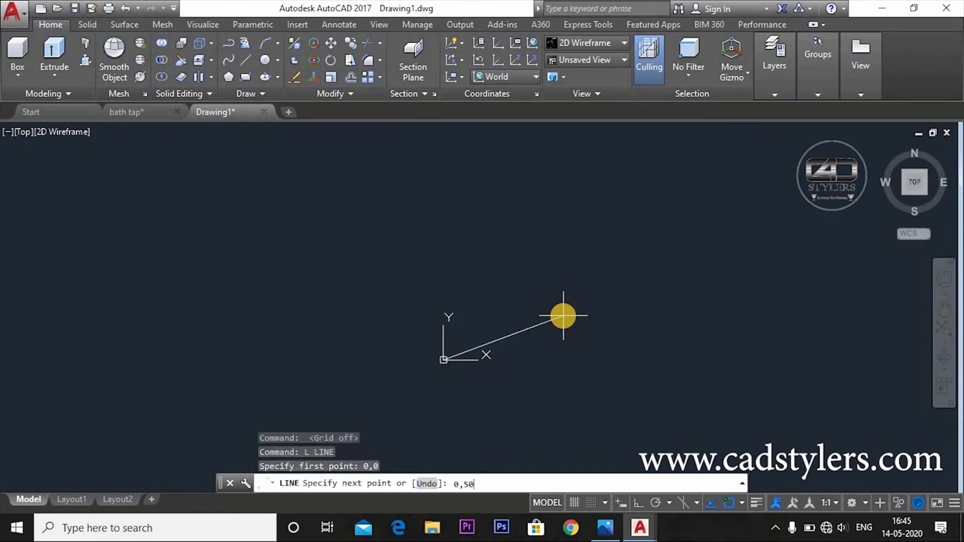
pyautogui.press('Return')
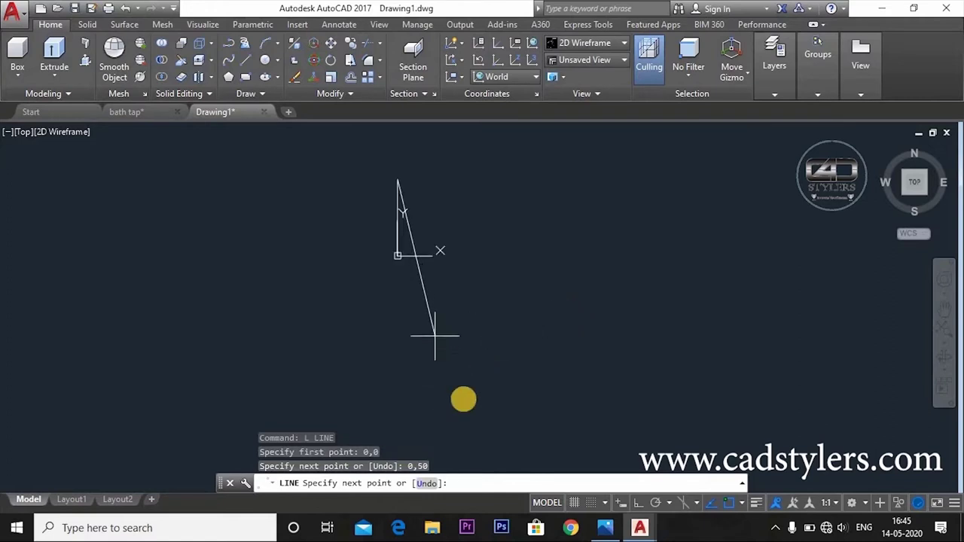
pyautogui.moveTo(434, 335); pyautogui.dragTo(469, 406, button='middle')
pyautogui.scroll(5, 469, 399)
pyautogui.scroll(-2, 469, 392)
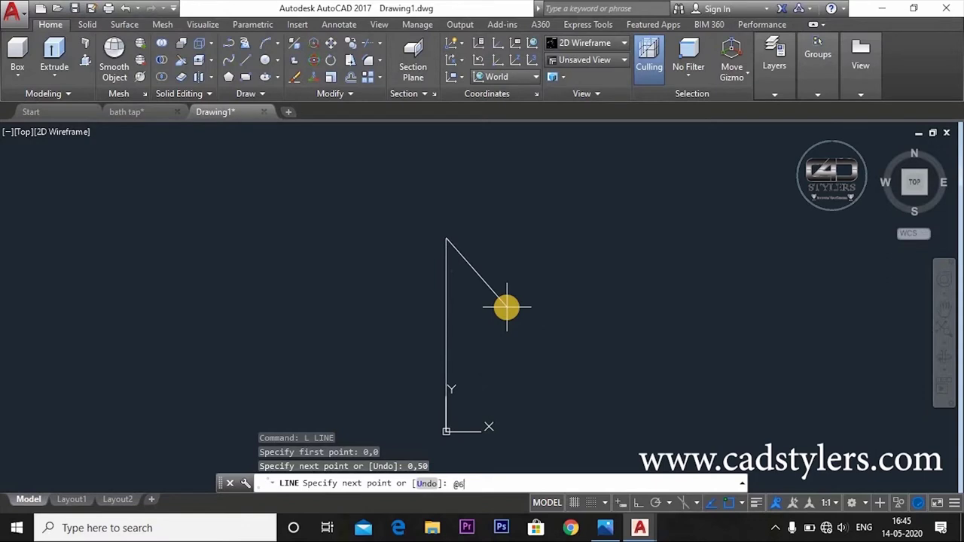
pyautogui.write('@6,0')
pyautogui.press('Return')
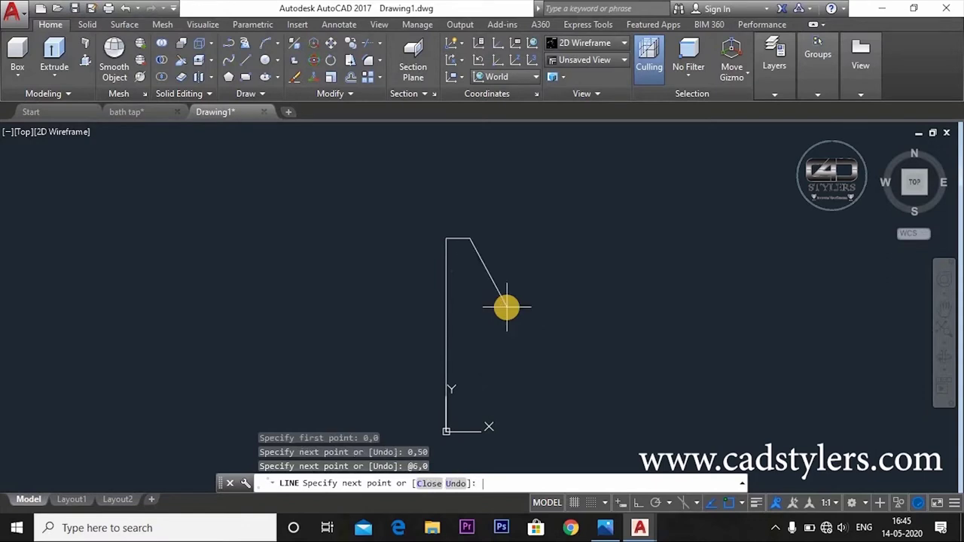
# After checking the reference, add a 10-unit segment at 352° and finish the lines
pyautogui.click(605, 528)
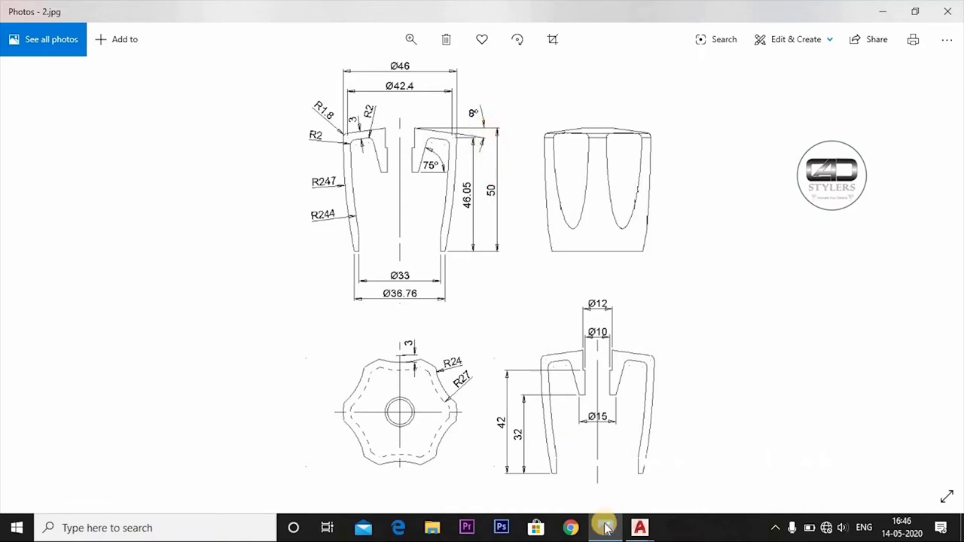
pyautogui.hotkey('alt', 'Tab')
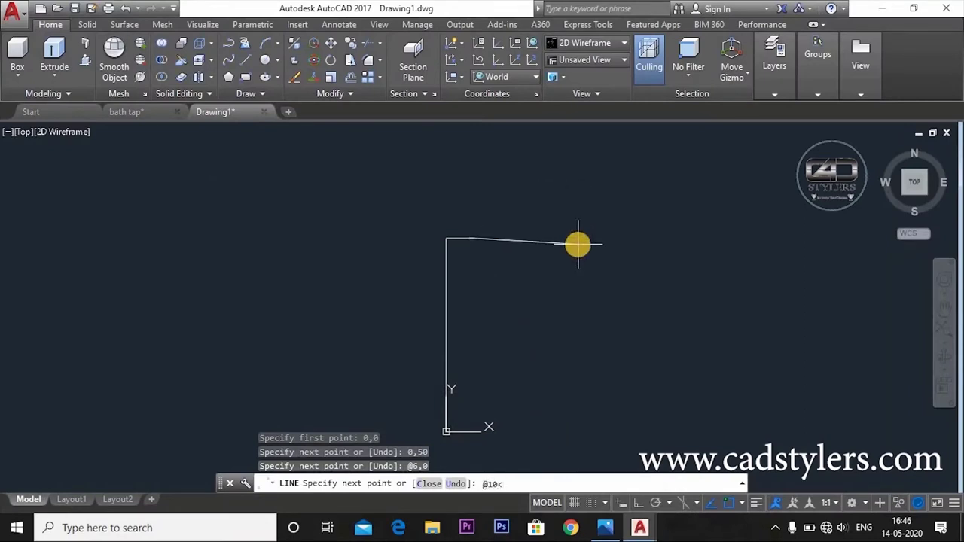
pyautogui.press('Return')
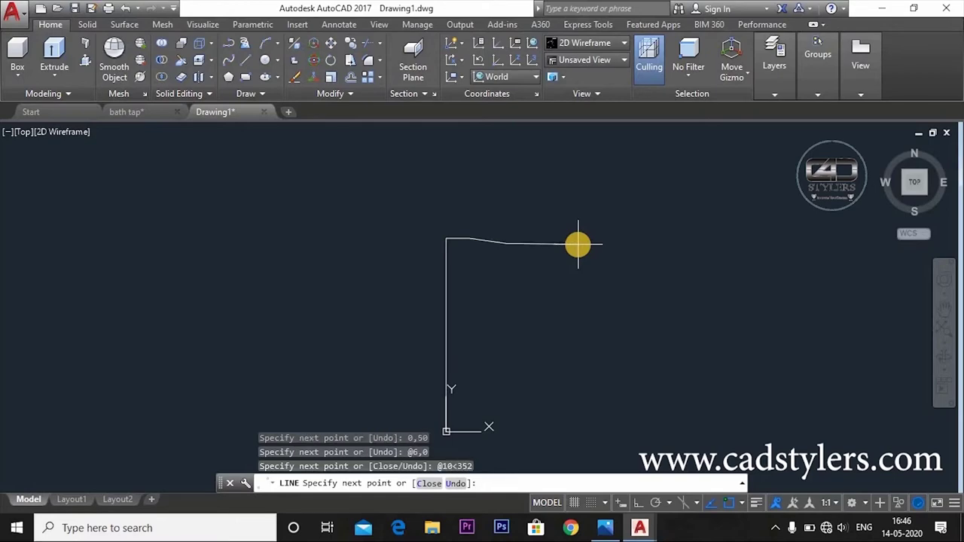
pyautogui.press('Escape')
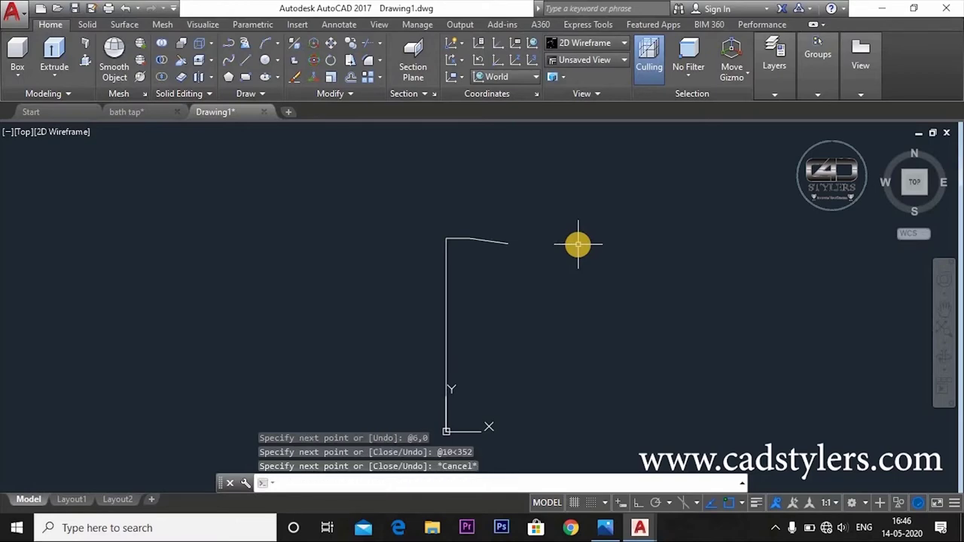
pyautogui.click(605, 527)
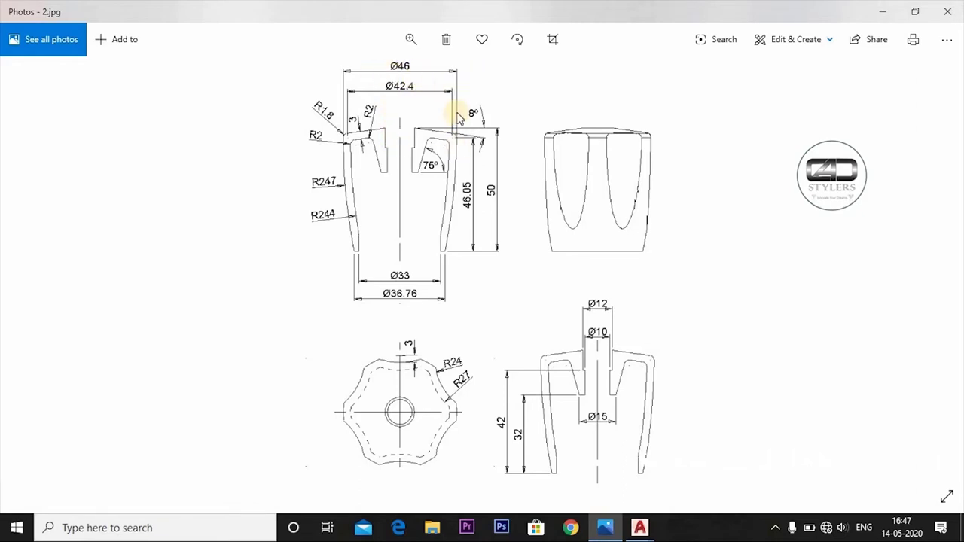
# Offset the vertical line 23 units to the right
pyautogui.click(609, 529)
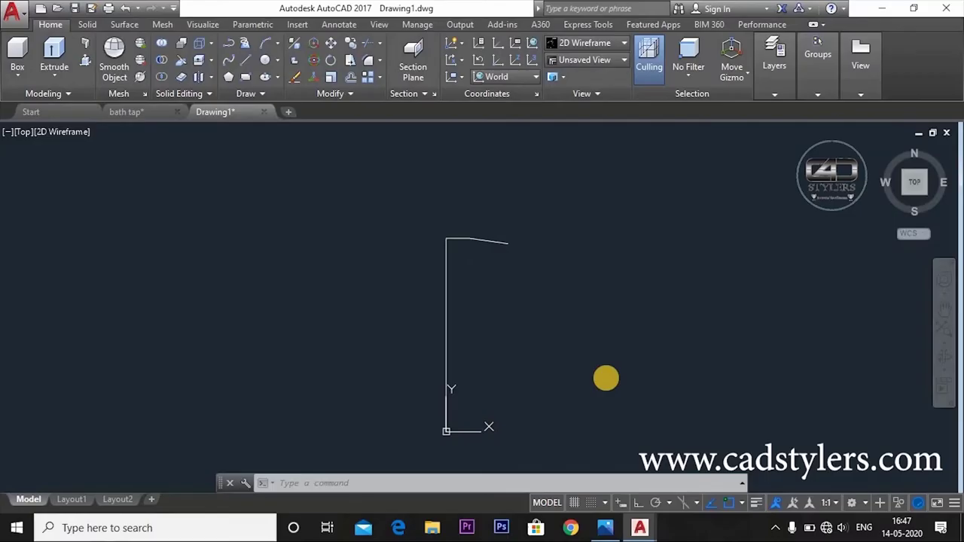
pyautogui.write('o')
pyautogui.press('Return')
pyautogui.write('23')
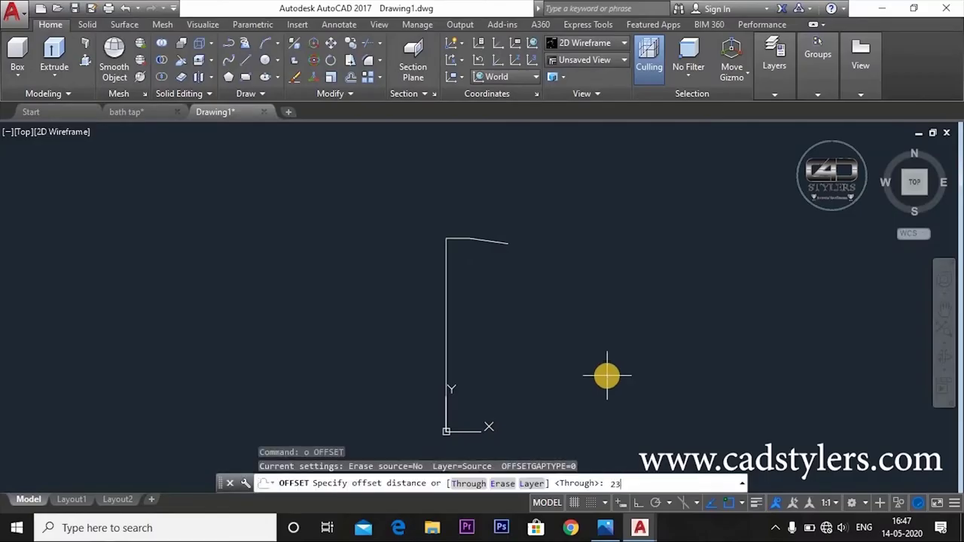
pyautogui.press('Return')
pyautogui.click(445, 327)
pyautogui.click(512, 193)
pyautogui.press('Escape')
# Extend the sloping top line to the new right-side vertical line
pyautogui.write('ex')
pyautogui.press('Return')
pyautogui.press('Return')
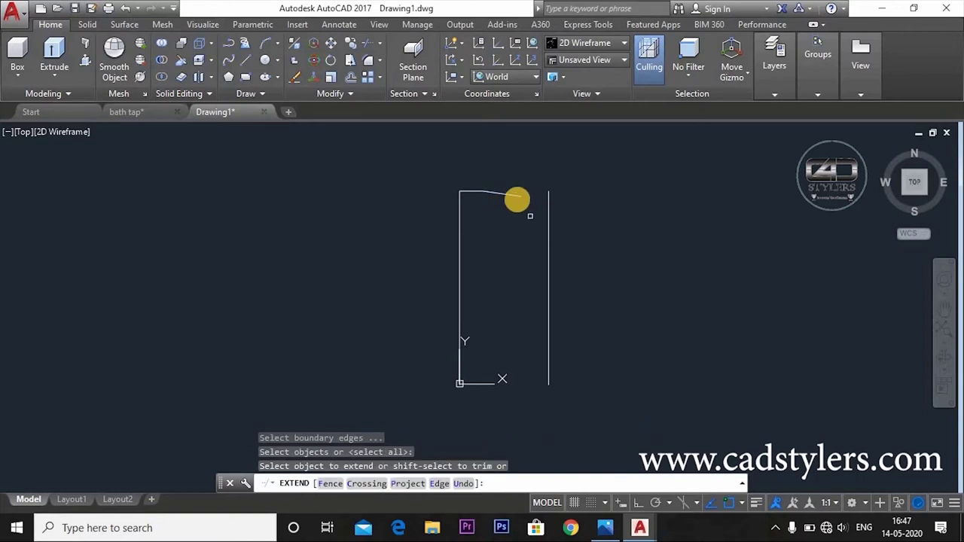
pyautogui.click(527, 198)
pyautogui.click(533, 201)
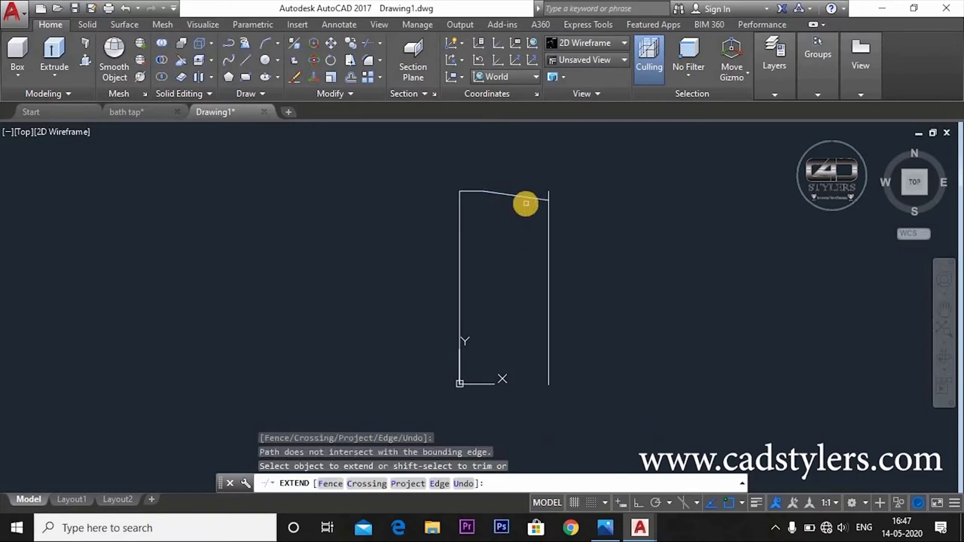
pyautogui.press('Escape')
pyautogui.moveTo(630, 296); pyautogui.dragTo(633, 258, button='middle')
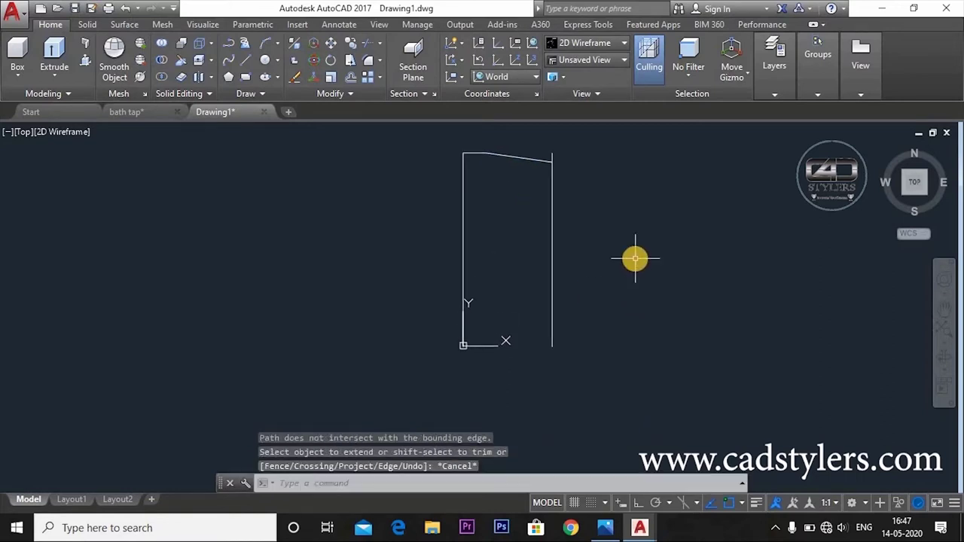
pyautogui.click(605, 528)
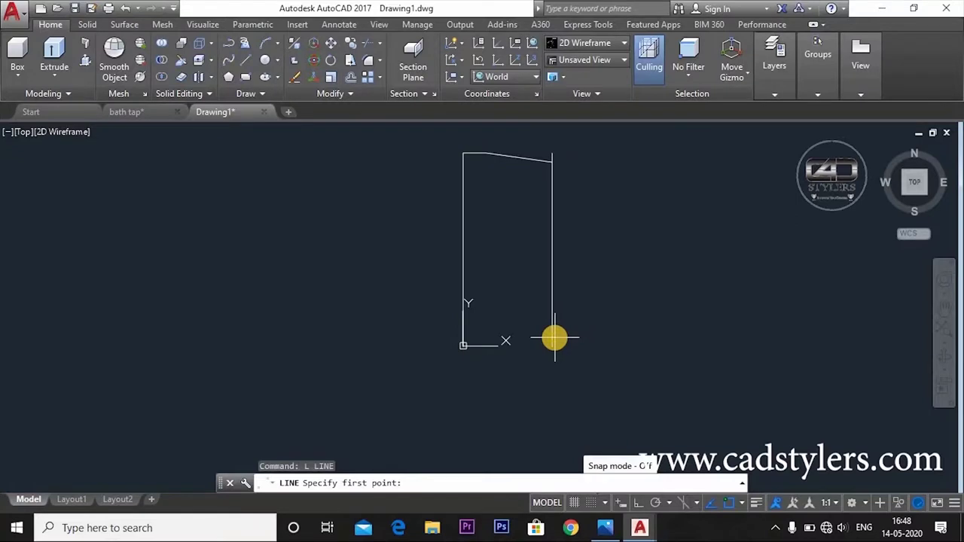
# Draw an 18.38-unit horizontal base line from the origin to 18.38,0
pyautogui.write('0,')
pyautogui.press('Return')
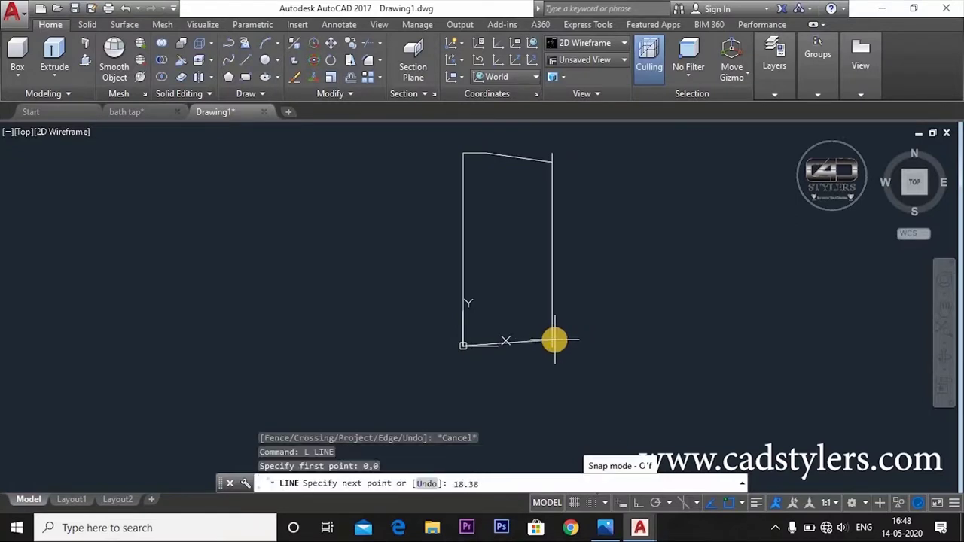
pyautogui.write('18.38,0')
pyautogui.press('Return')
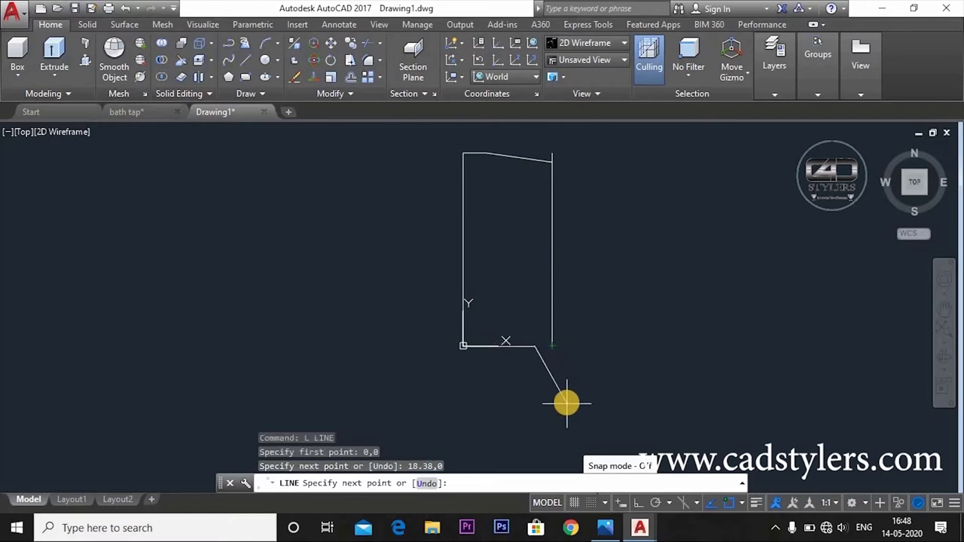
pyautogui.press('Escape')
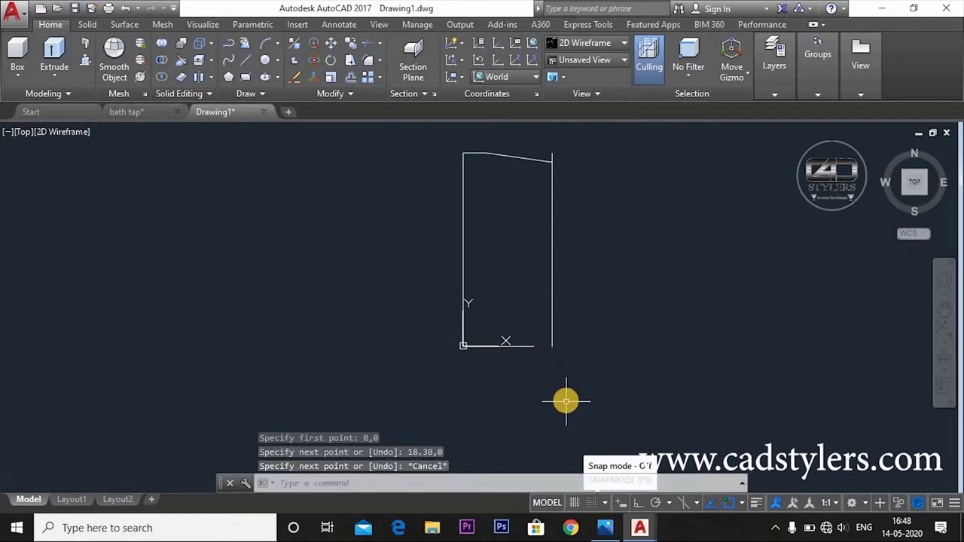
pyautogui.click(605, 527)
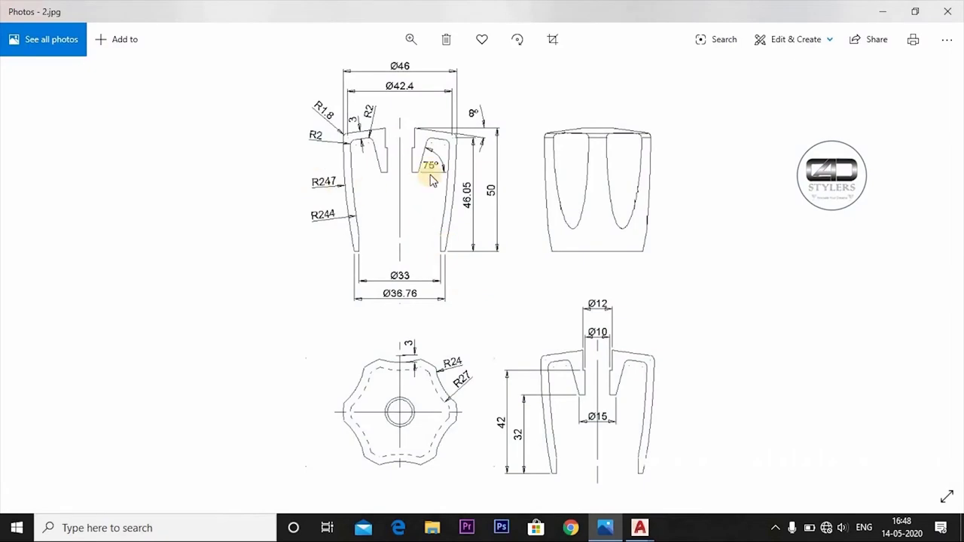
# Draw a start-end-radius arc from the top-right corner to the base line, then delete it
pyautogui.click(605, 527)
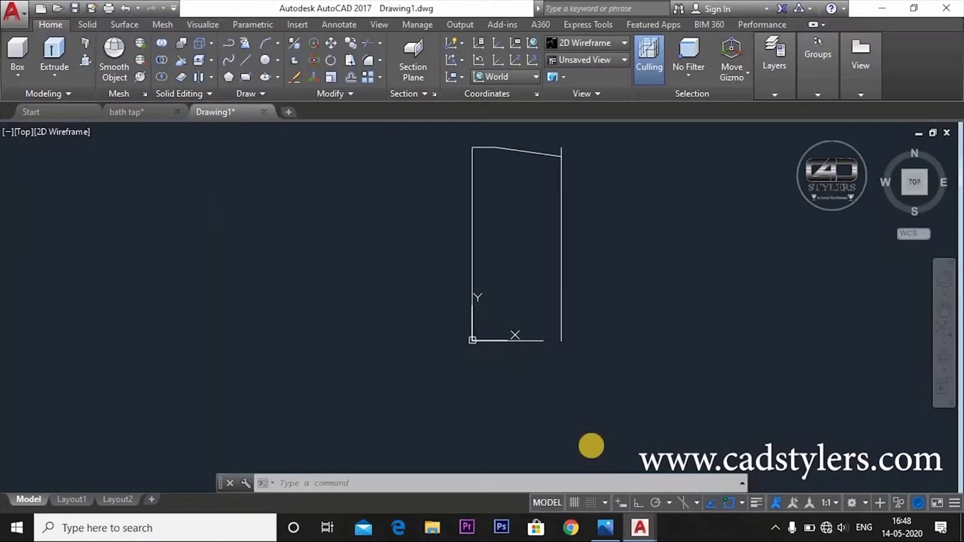
pyautogui.click(277, 43)
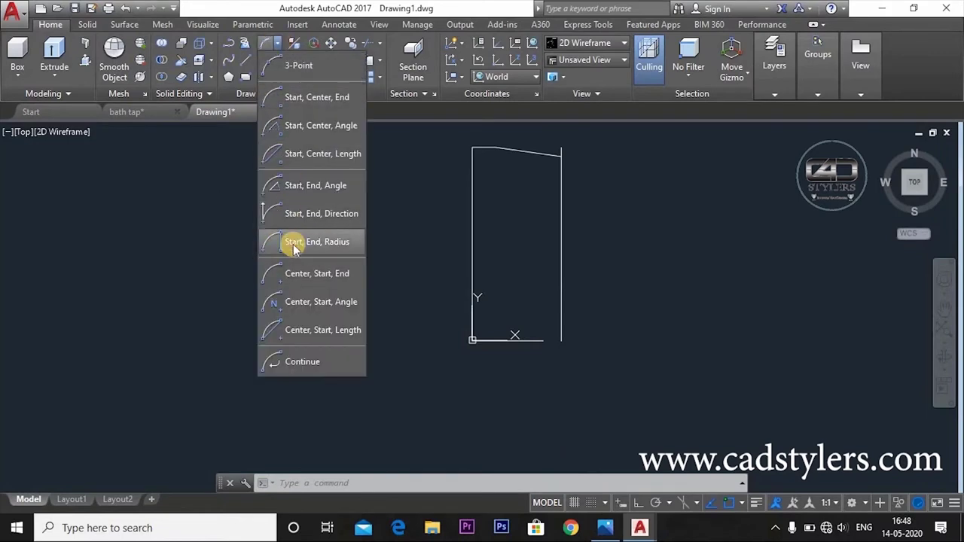
pyautogui.click(294, 249)
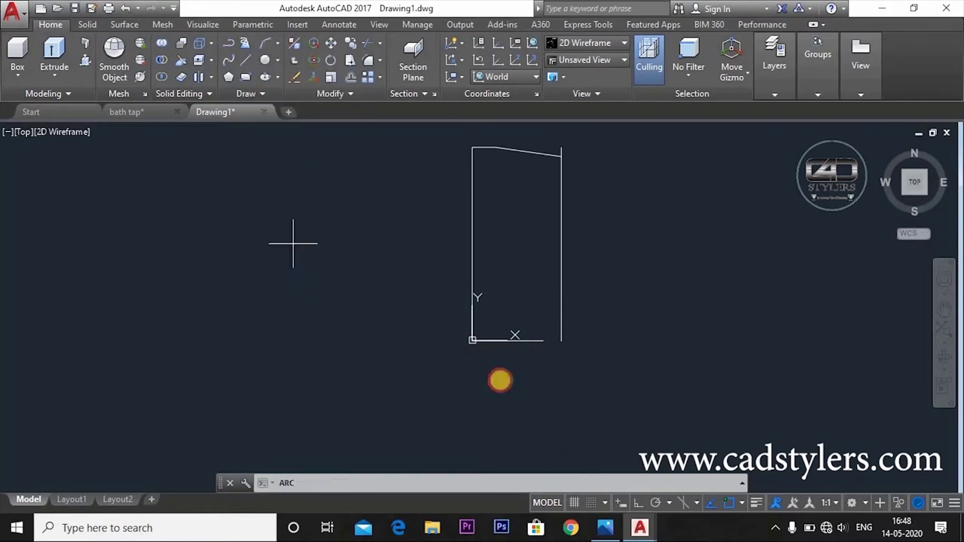
pyautogui.click(561, 154)
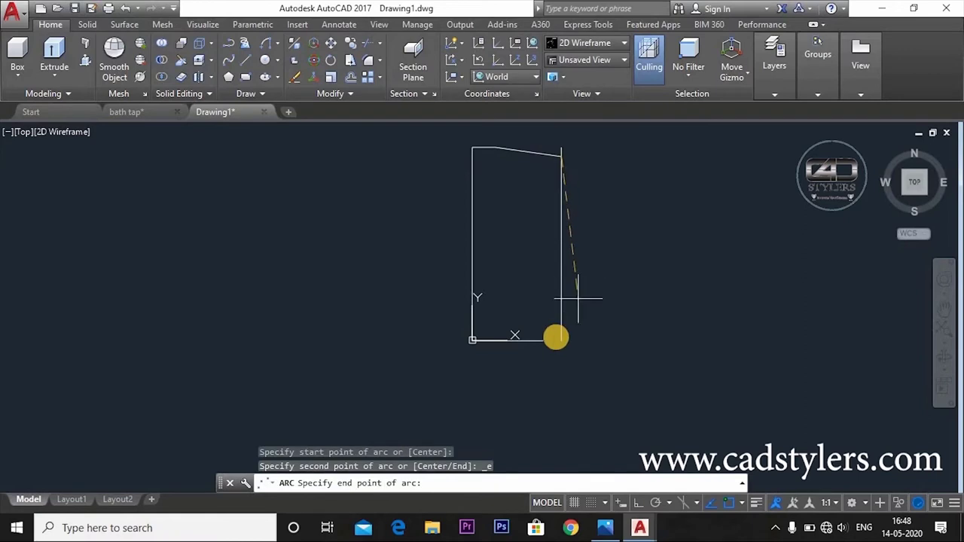
pyautogui.click(542, 341)
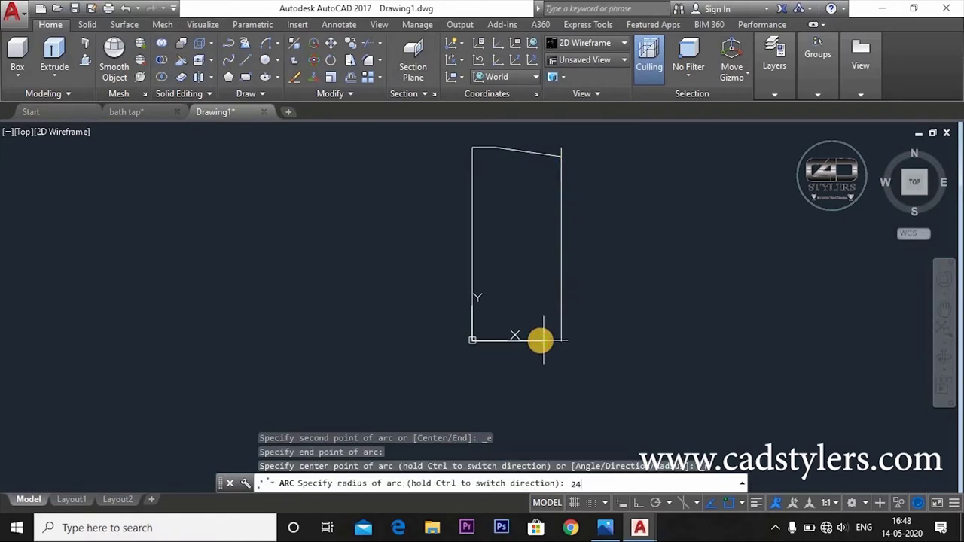
pyautogui.press('Return')
pyautogui.press('Escape')
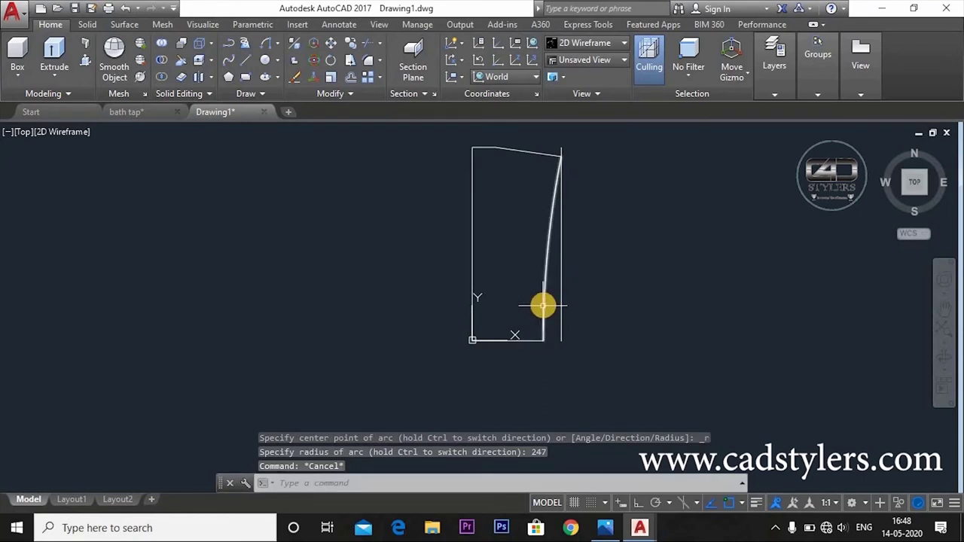
pyautogui.click(542, 306)
pyautogui.press('Delete')
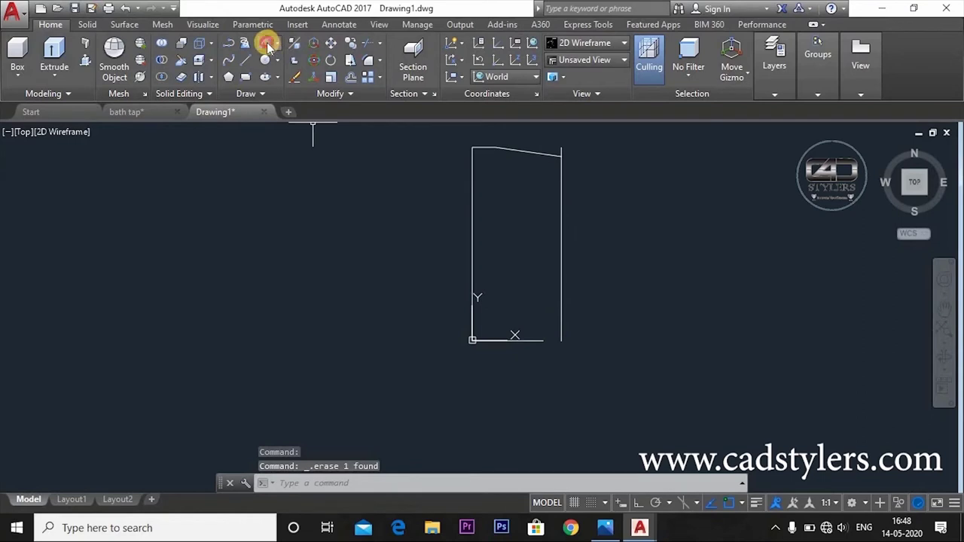
# Redraw the arc from the base line's end to the top-right corner with radius 247
pyautogui.click(269, 45)
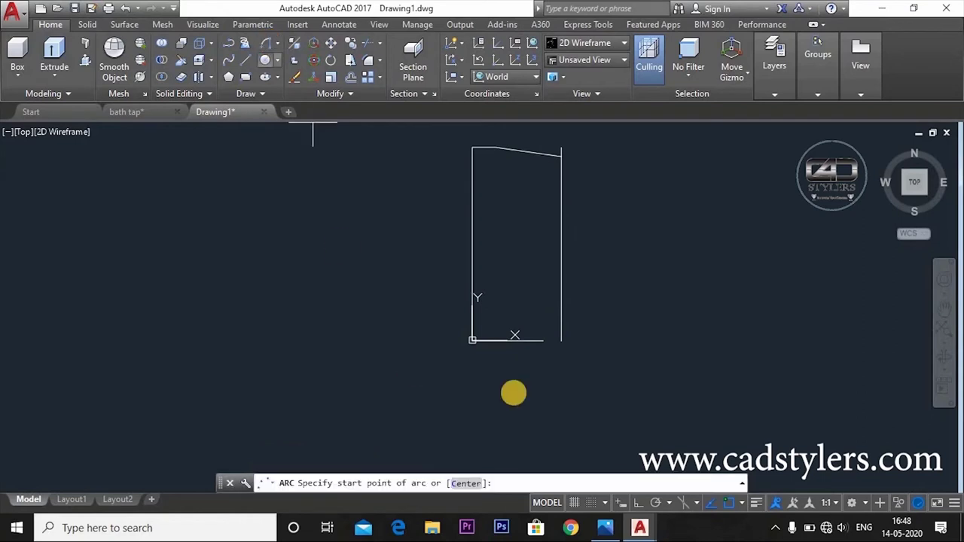
pyautogui.click(543, 339)
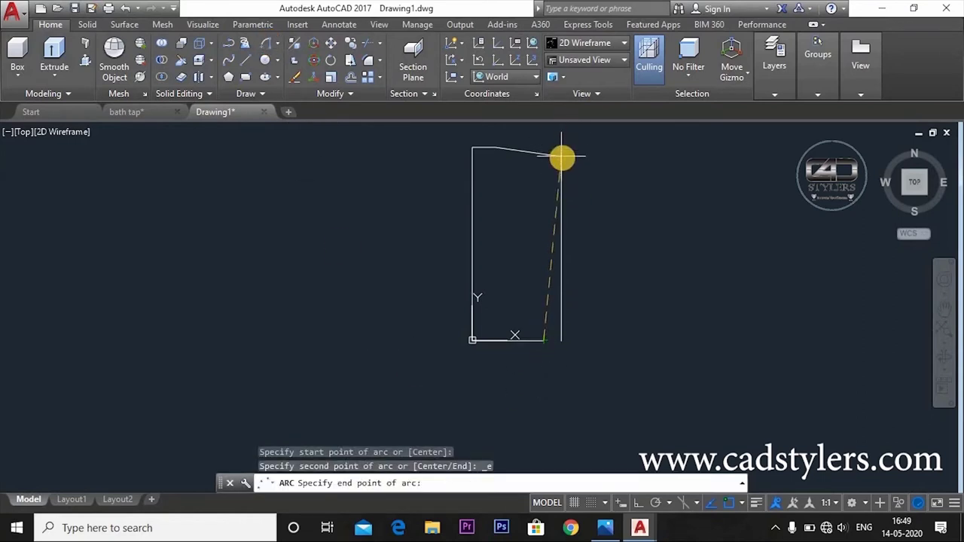
pyautogui.click(561, 158)
pyautogui.write('247')
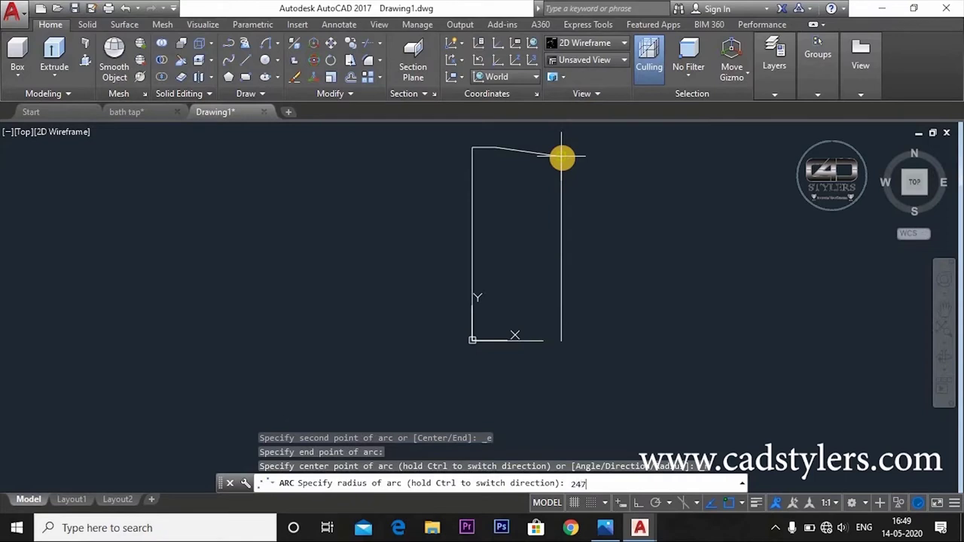
pyautogui.press('Return')
pyautogui.press('Escape')
# Erase the straight vertical guide line
pyautogui.write('e')
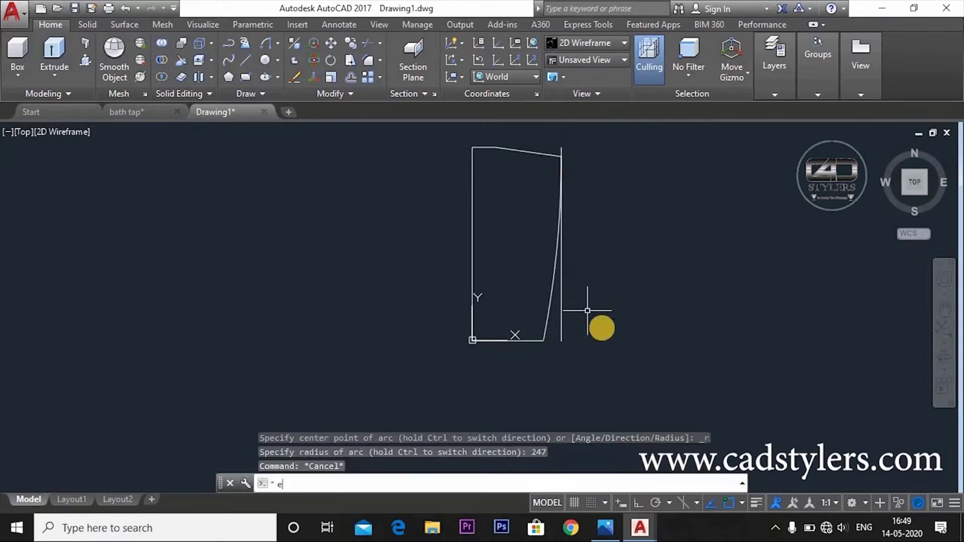
pyautogui.press('Return')
pyautogui.click(560, 324)
pyautogui.press('Return')
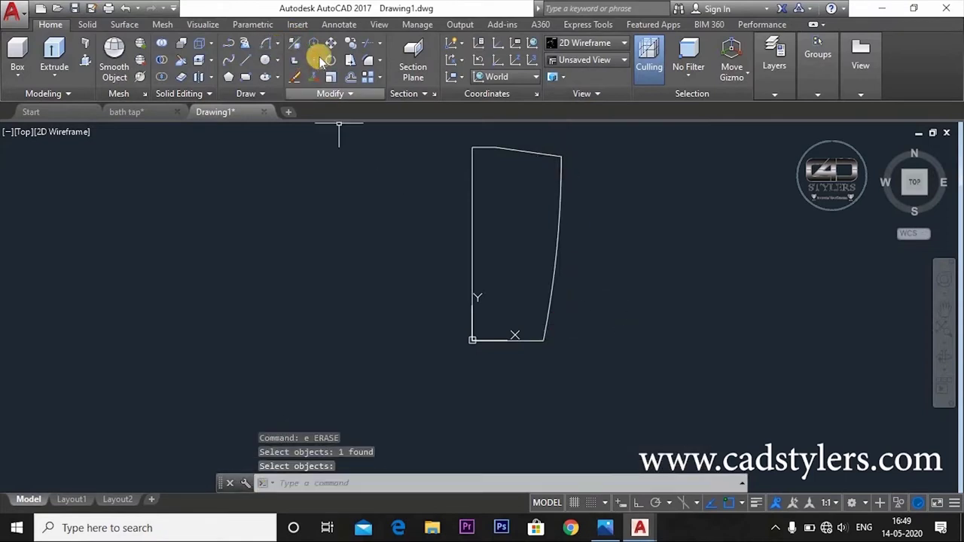
# Place a radius dimension on the arc to confirm R247, then delete it
pyautogui.click(338, 25)
pyautogui.click(269, 76)
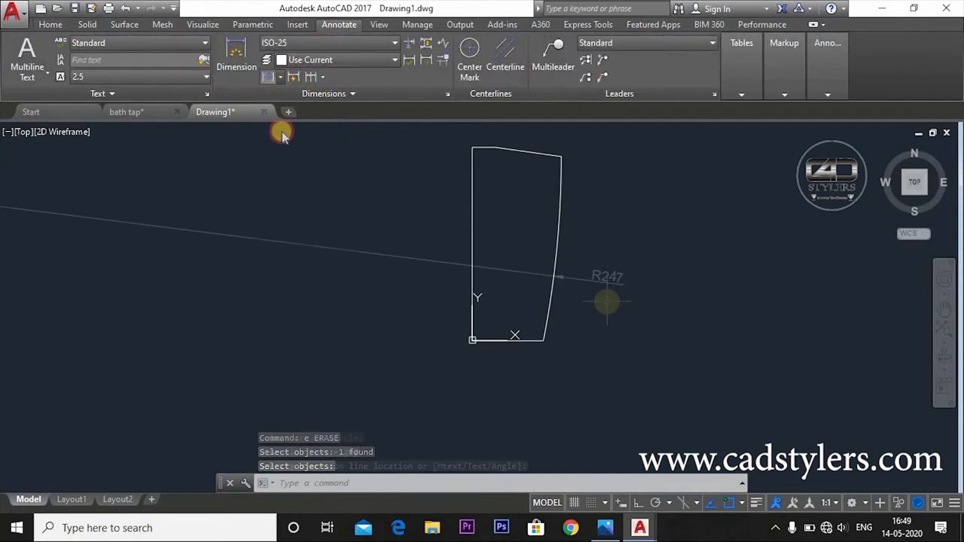
pyautogui.click(608, 277)
pyautogui.click(608, 277)
pyautogui.press('Delete')
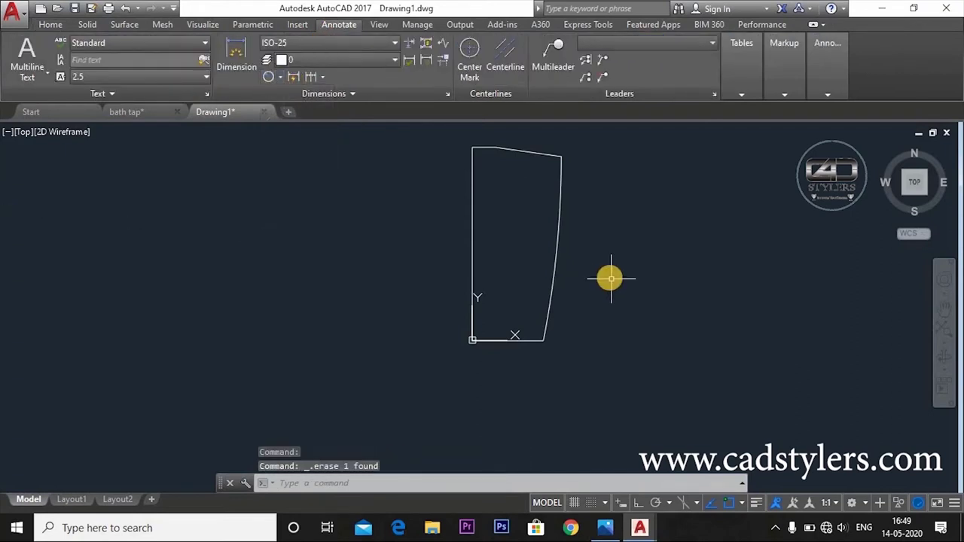
pyautogui.press('Escape')
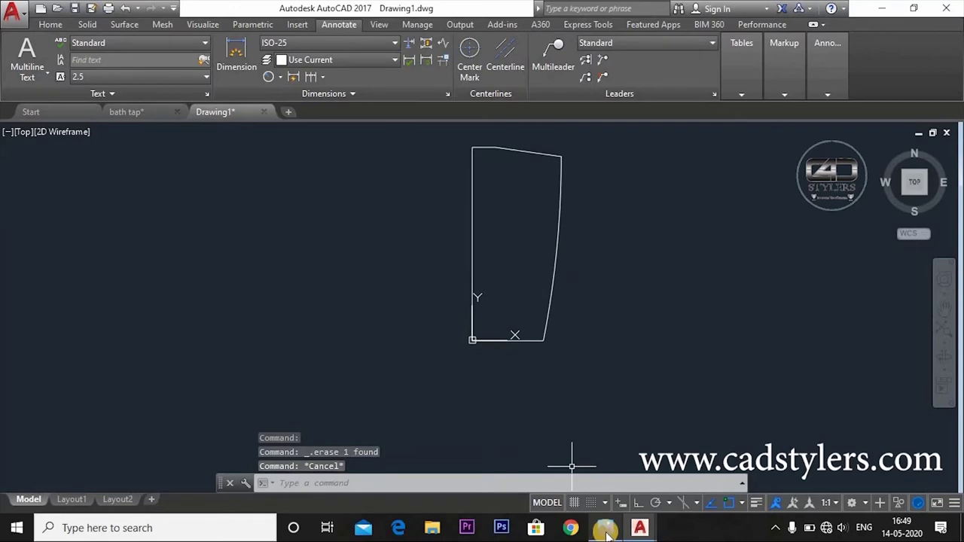
pyautogui.click(607, 530)
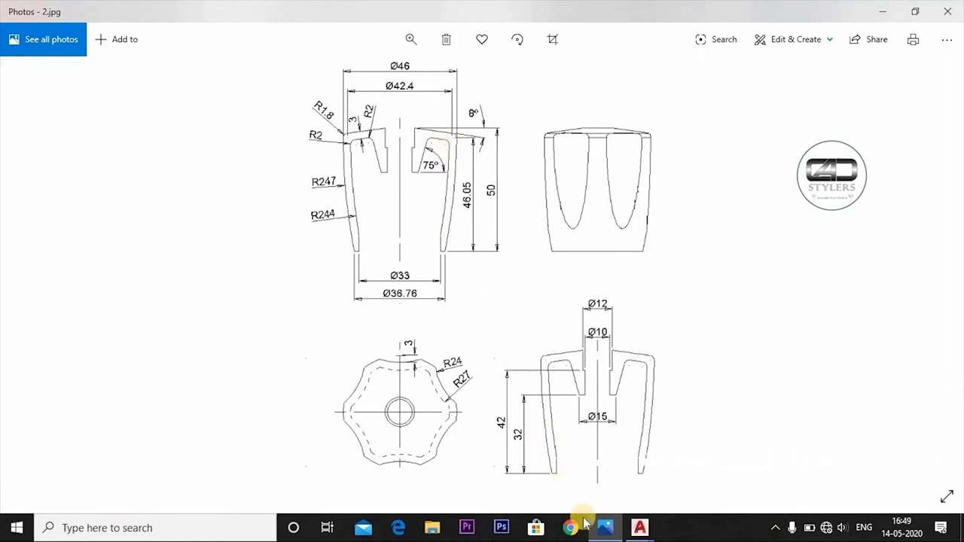
# Return to the AutoCAD drawing after reviewing the 2.jpg reference
pyautogui.click(605, 527)
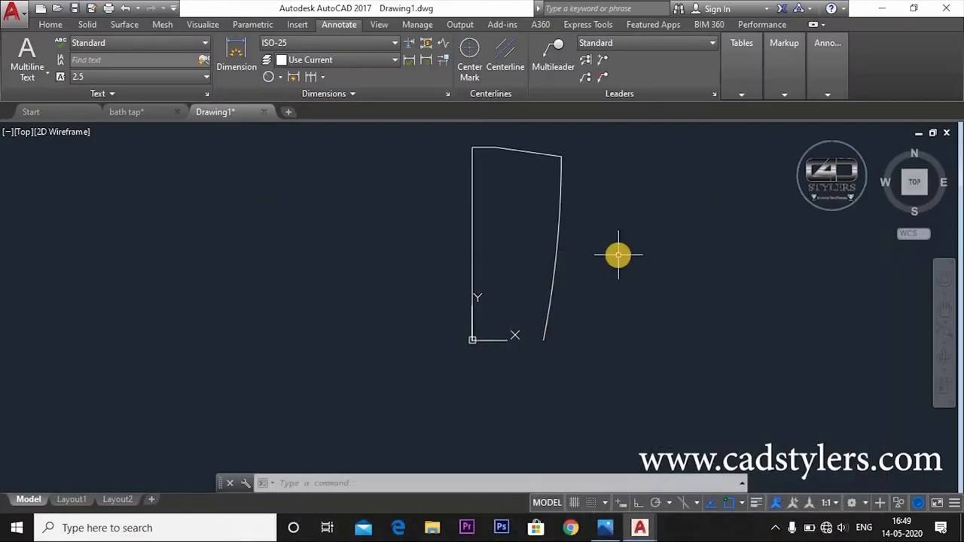
# Draw a base line from 0,0 to 16.5,0
pyautogui.write('l')
pyautogui.press('Return')
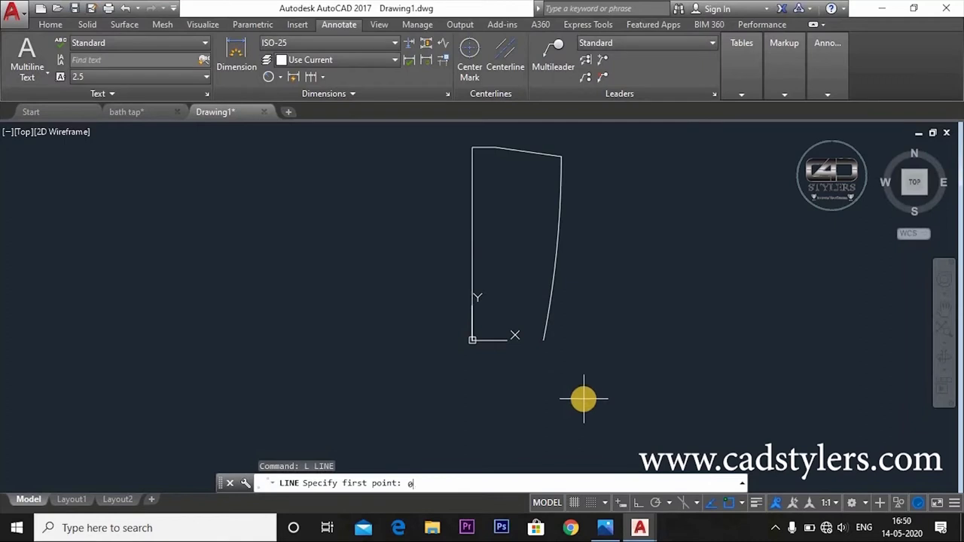
pyautogui.write('0,0')
pyautogui.press('Return')
pyautogui.write('16.')
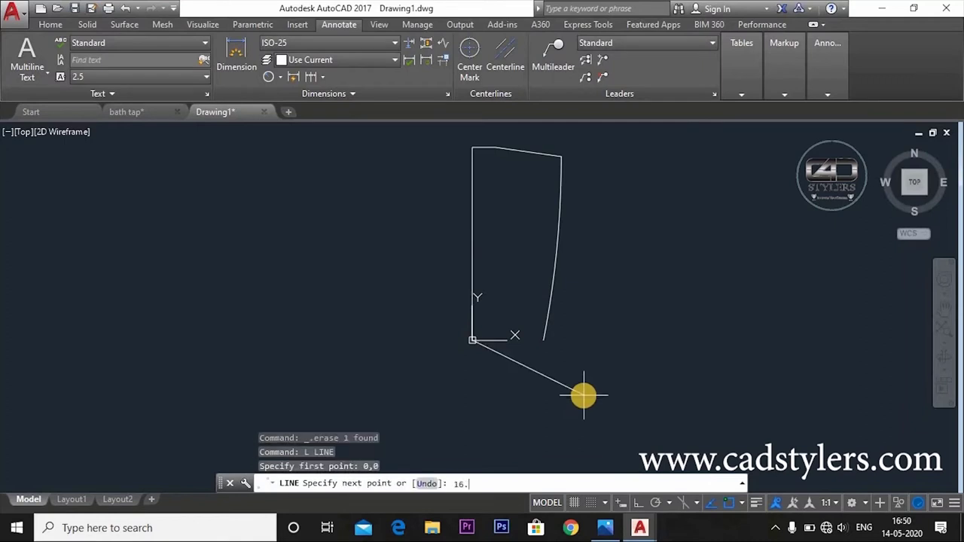
pyautogui.write('5,0')
pyautogui.press('Return')
pyautogui.press('Escape')
pyautogui.moveTo(602, 357); pyautogui.dragTo(596, 381, button='middle')
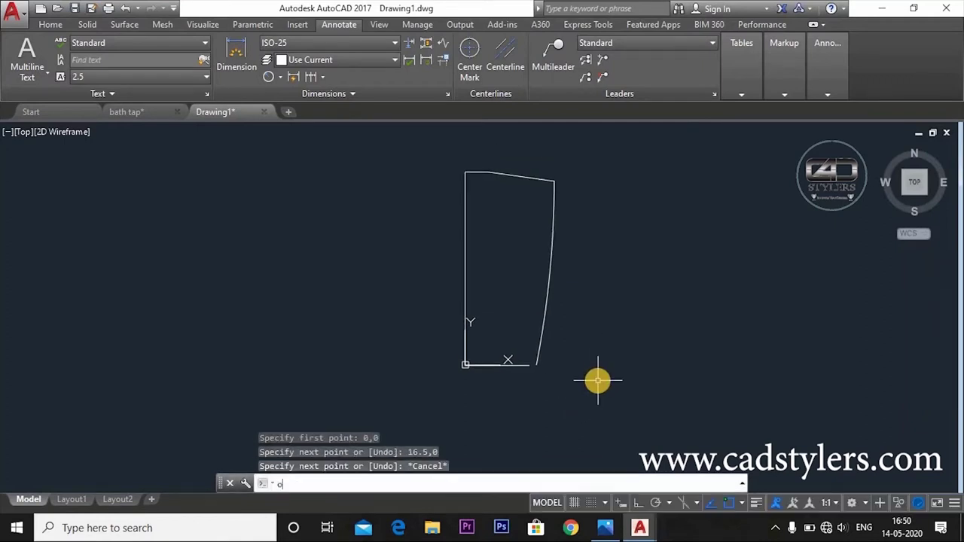
# Offset the curved right side inward and the top edge downward by 3 units
pyautogui.write('o')
pyautogui.press('Return')
pyautogui.write('3')
pyautogui.press('Return')
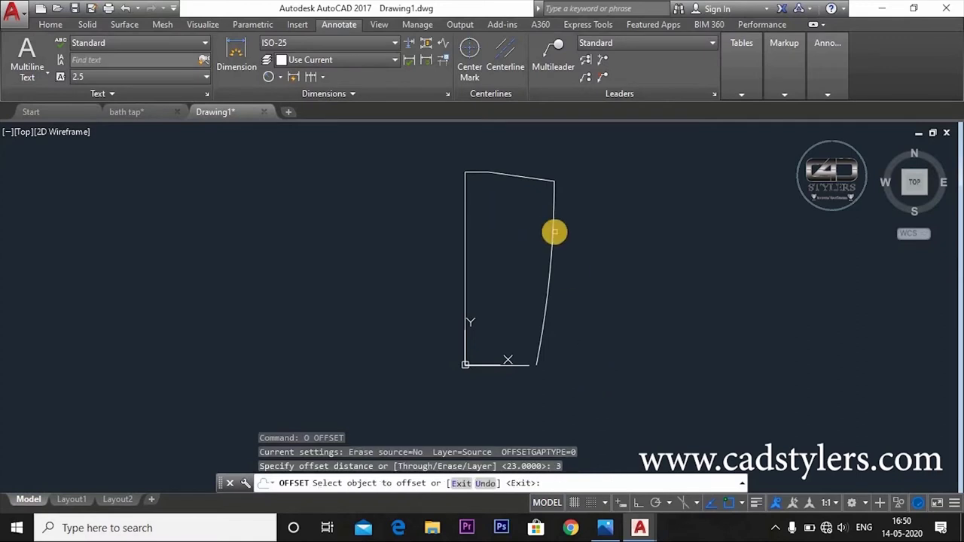
pyautogui.click(550, 230)
pyautogui.click(529, 238)
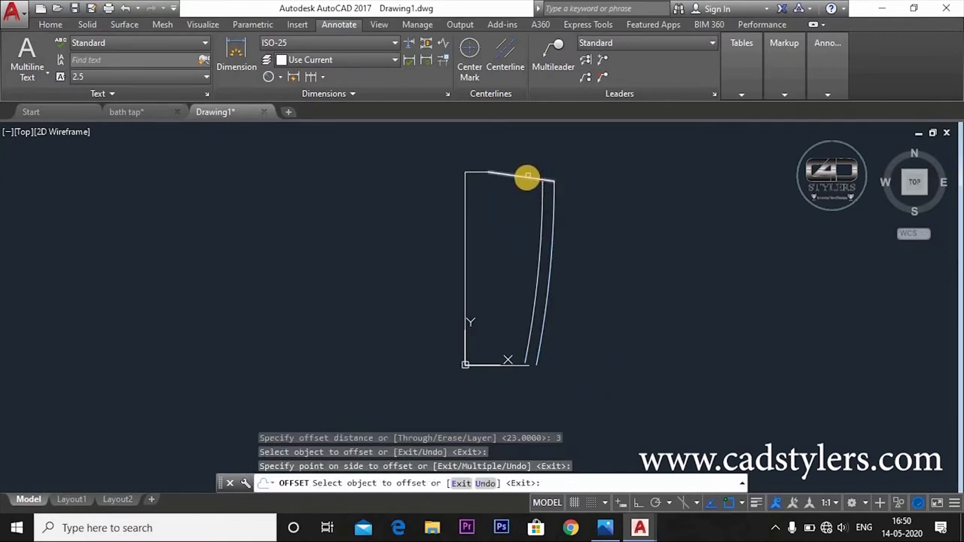
pyautogui.click(527, 177)
pyautogui.click(520, 227)
pyautogui.press('Escape')
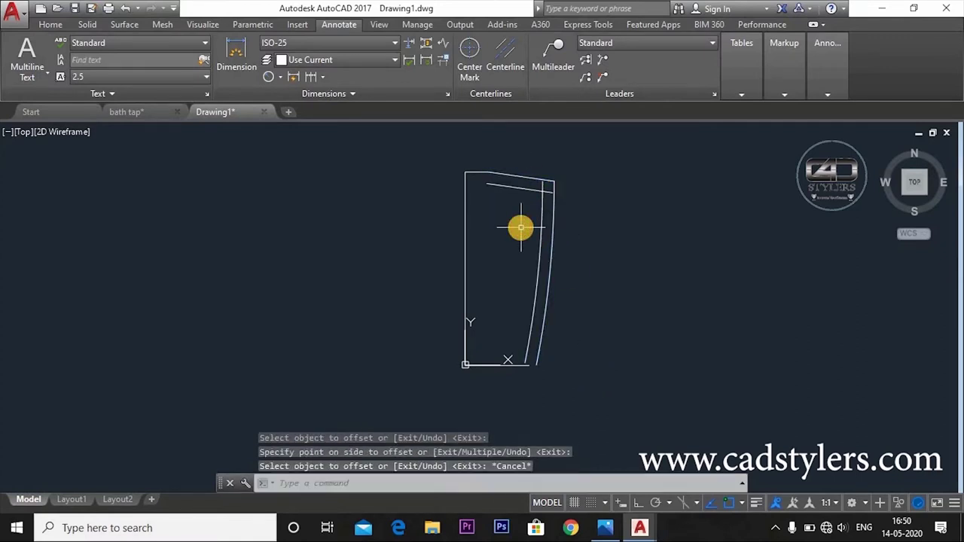
pyautogui.write('l')
pyautogui.press('Return')
pyautogui.scroll(4, 527, 366)
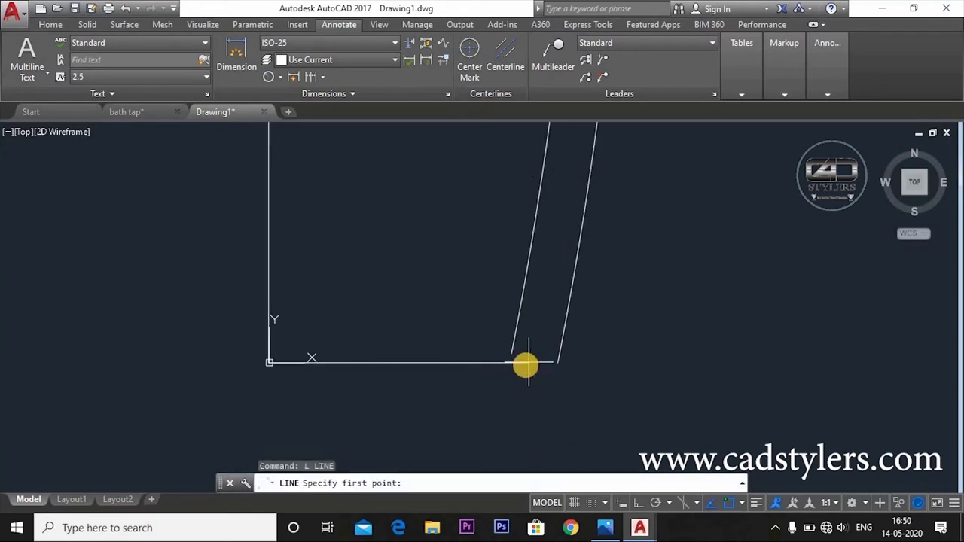
# Draw a vertical line up from the base and trim it and the inner curve where they cross
pyautogui.click(528, 363)
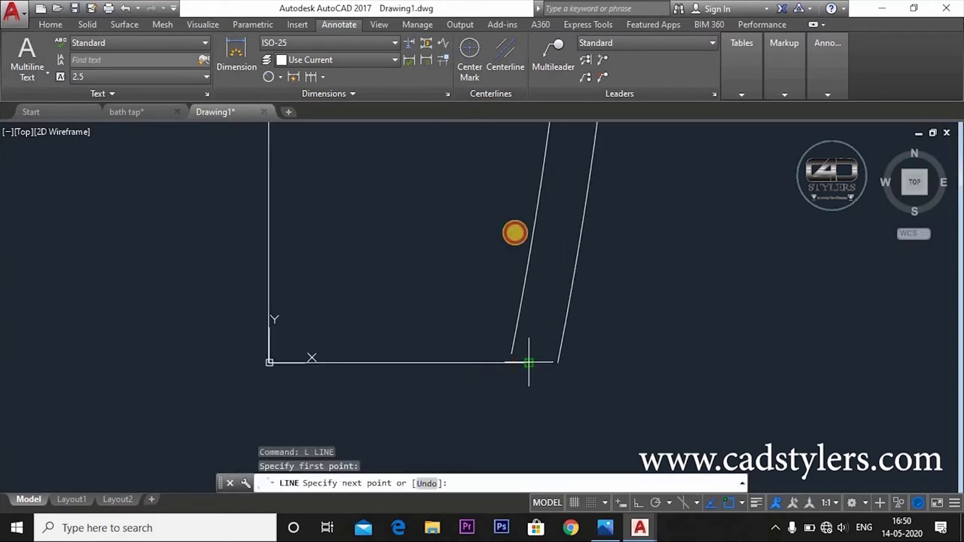
pyautogui.click(527, 170)
pyautogui.press('Escape')
pyautogui.write('tr')
pyautogui.press('Return')
pyautogui.press('Return')
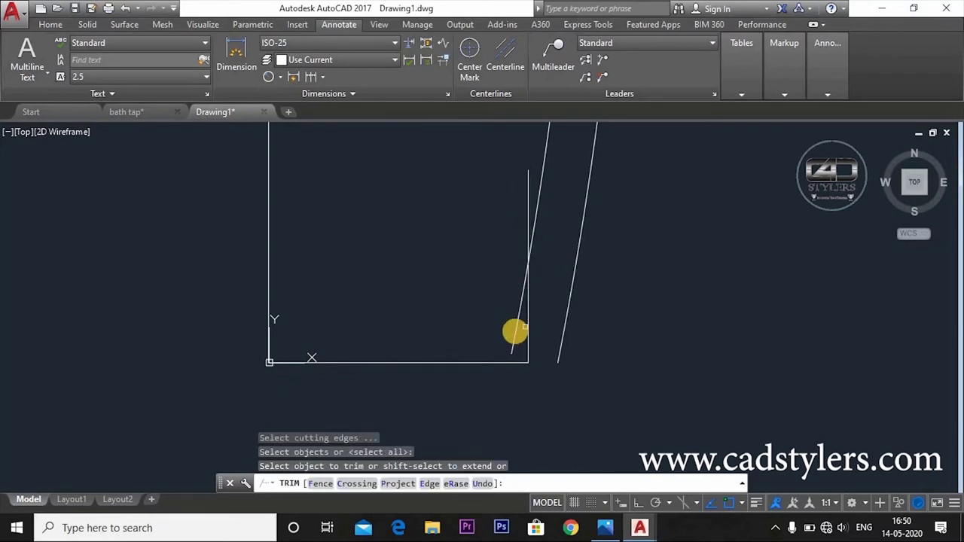
pyautogui.click(515, 331)
pyautogui.click(528, 217)
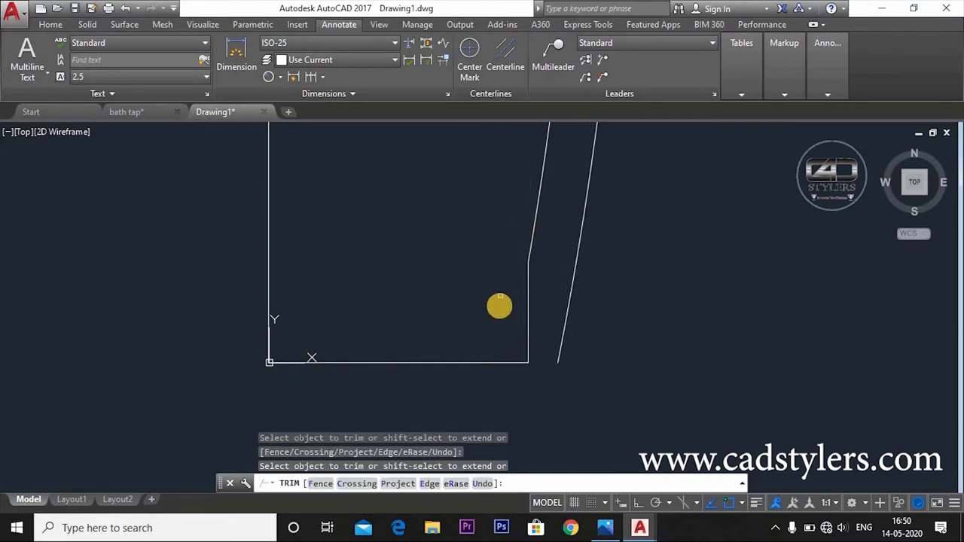
pyautogui.press('Escape')
# Erase the base line with a crossing selection window
pyautogui.write('e')
pyautogui.press('Return')
pyautogui.click(447, 335)
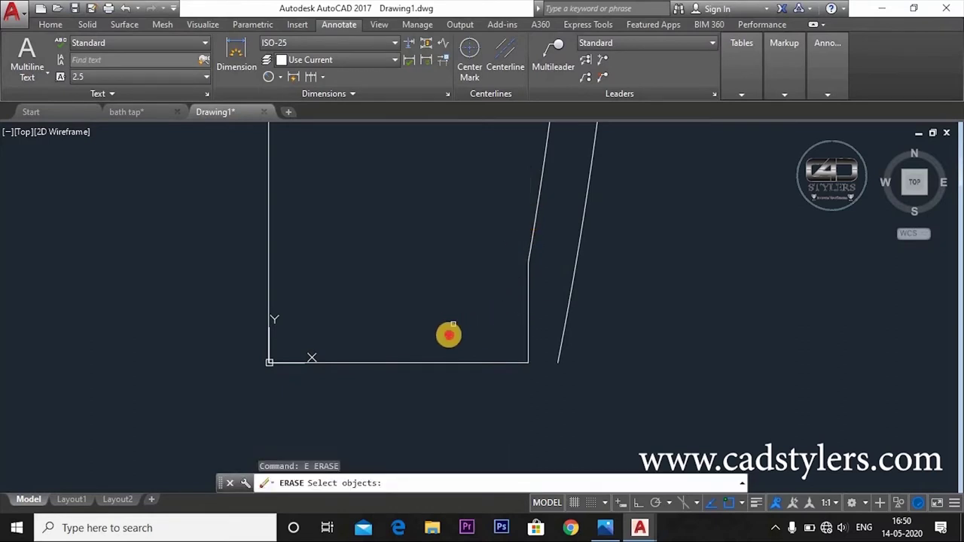
pyautogui.click(422, 392)
pyautogui.press('Return')
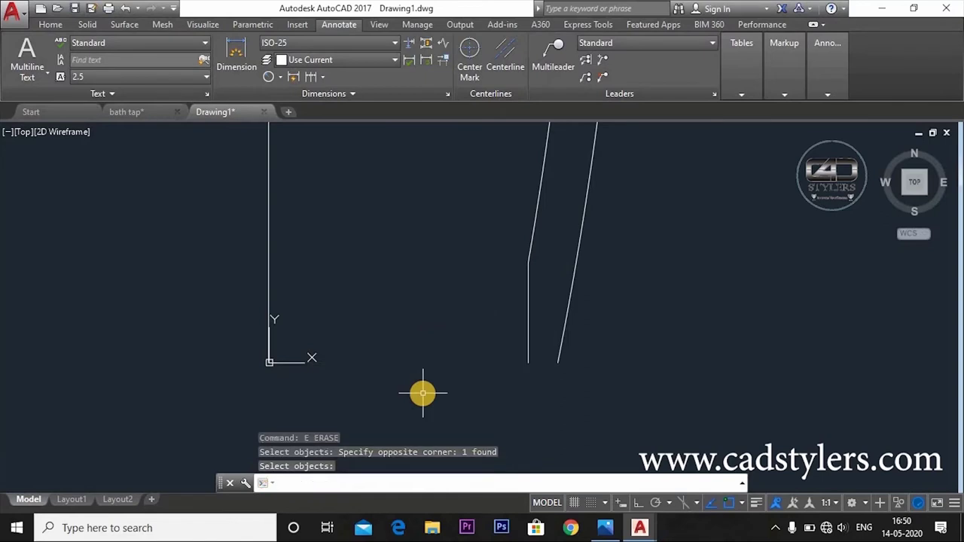
# Start a line at the outer curve's bottom end, then cancel it
pyautogui.write('l')
pyautogui.press('Return')
pyautogui.click(558, 362)
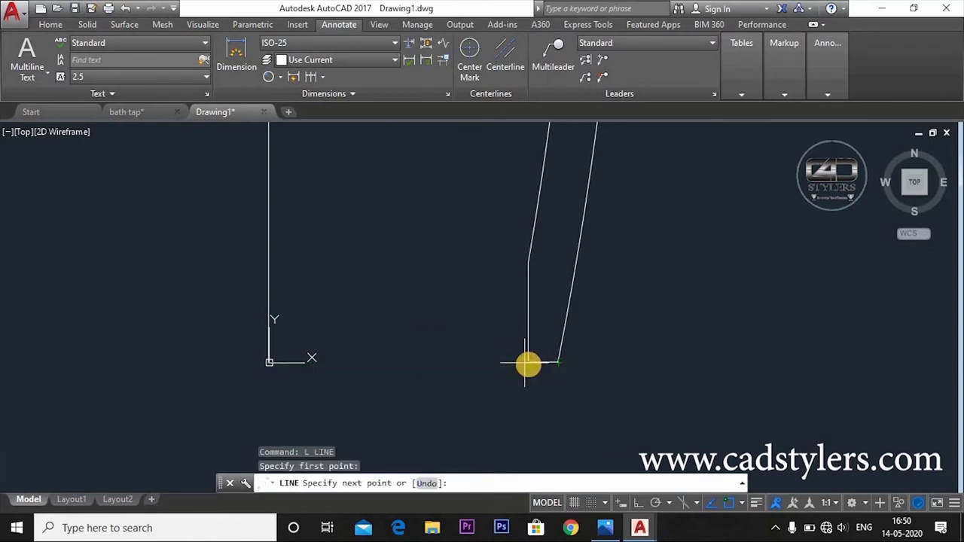
pyautogui.press('Escape')
pyautogui.scroll(-5, 518, 376)
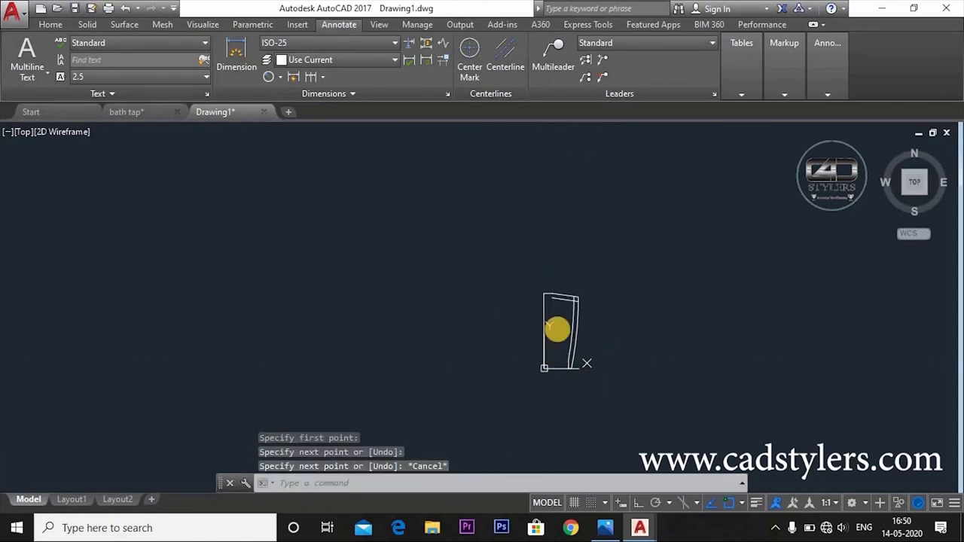
pyautogui.scroll(5, 557, 329)
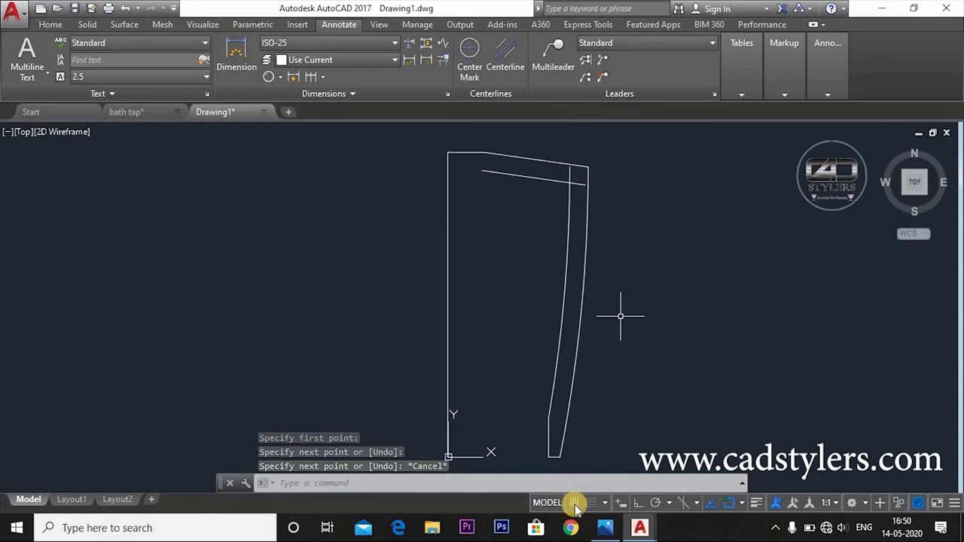
# Start a radius-1 fillet on the top edge, then cancel it
pyautogui.click(605, 527)
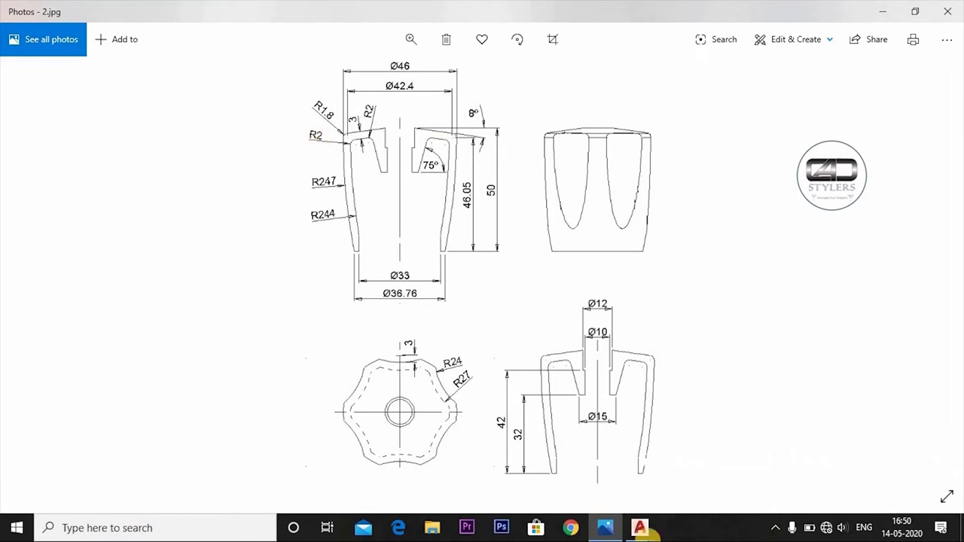
pyautogui.click(639, 527)
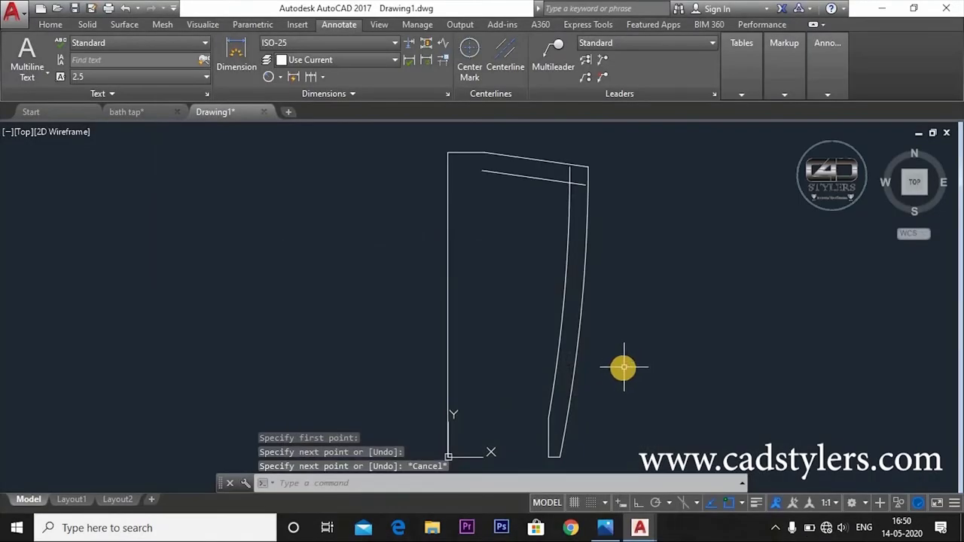
pyautogui.write('f')
pyautogui.press('Return')
pyautogui.write('r')
pyautogui.press('Return')
pyautogui.write('1')
pyautogui.press('Return')
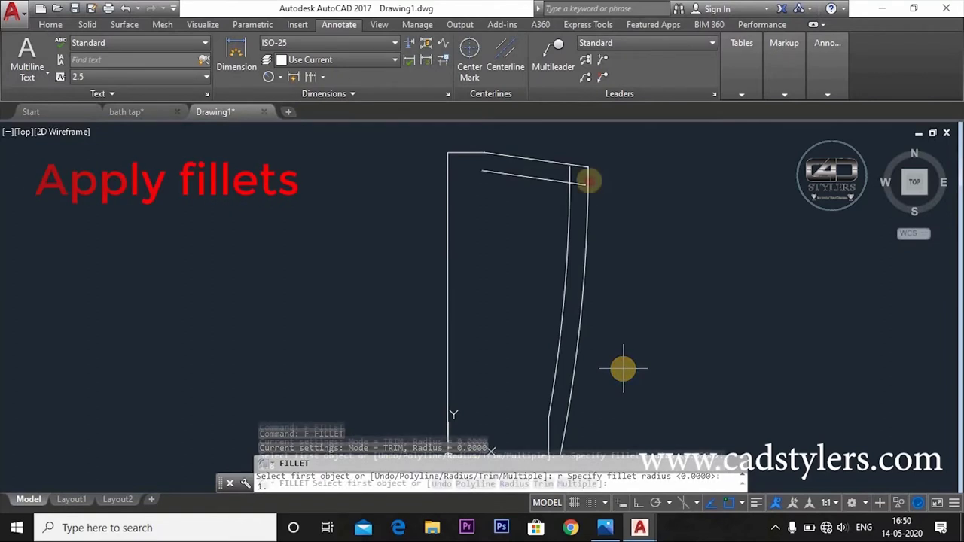
pyautogui.click(580, 162)
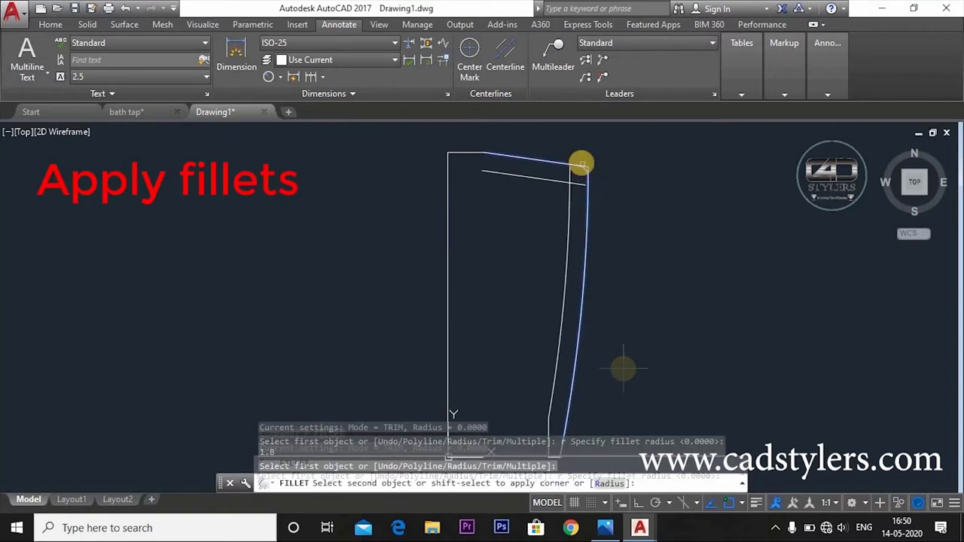
pyautogui.press('Escape')
# Restart the fillet with radius 3 and pick the top-right corner's first edge
pyautogui.write('f')
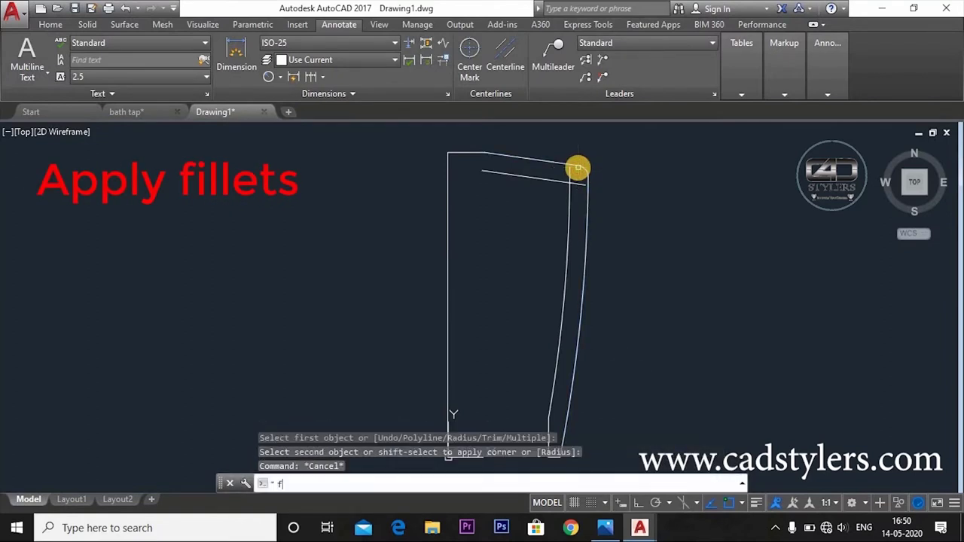
pyautogui.press('Return')
pyautogui.write('r')
pyautogui.press('Return')
pyautogui.write('3')
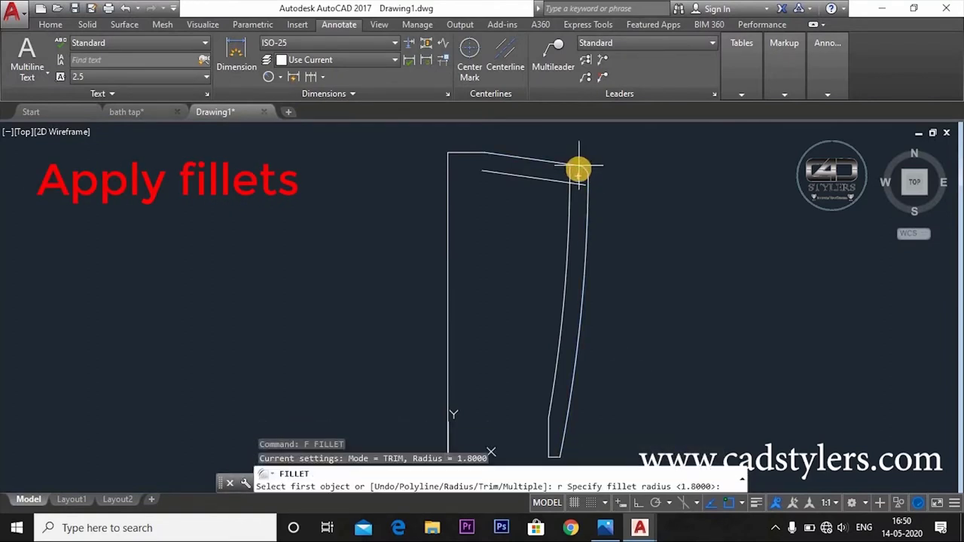
pyautogui.press('Return')
pyautogui.click(557, 180)
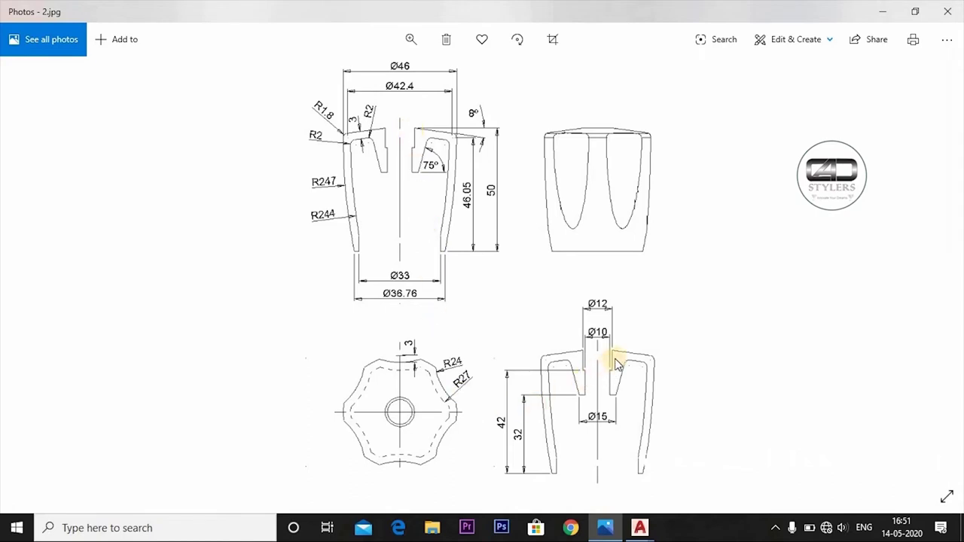
# With Ortho on, draw a line 8 units straight down from the inner top corner
pyautogui.click(600, 527)
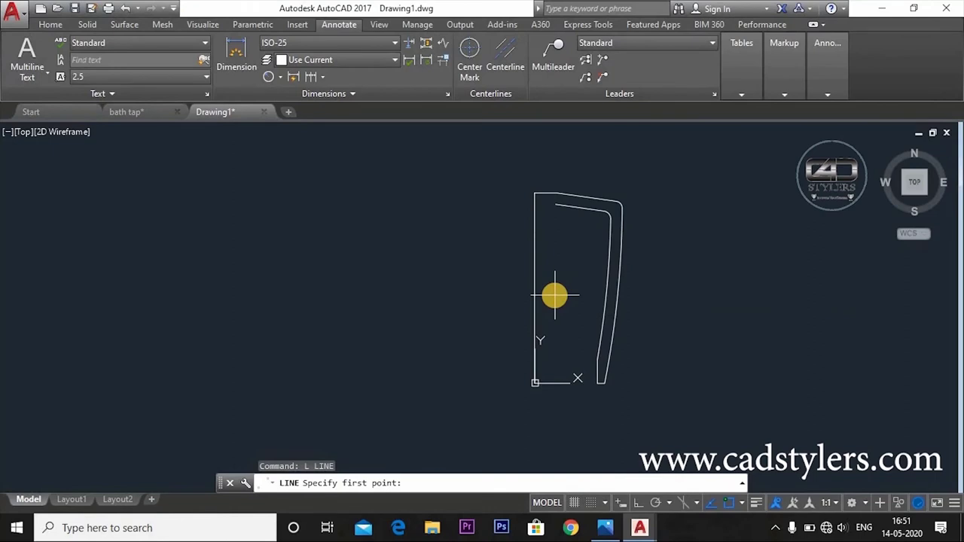
pyautogui.write('l')
pyautogui.press('Return')
pyautogui.click(557, 195)
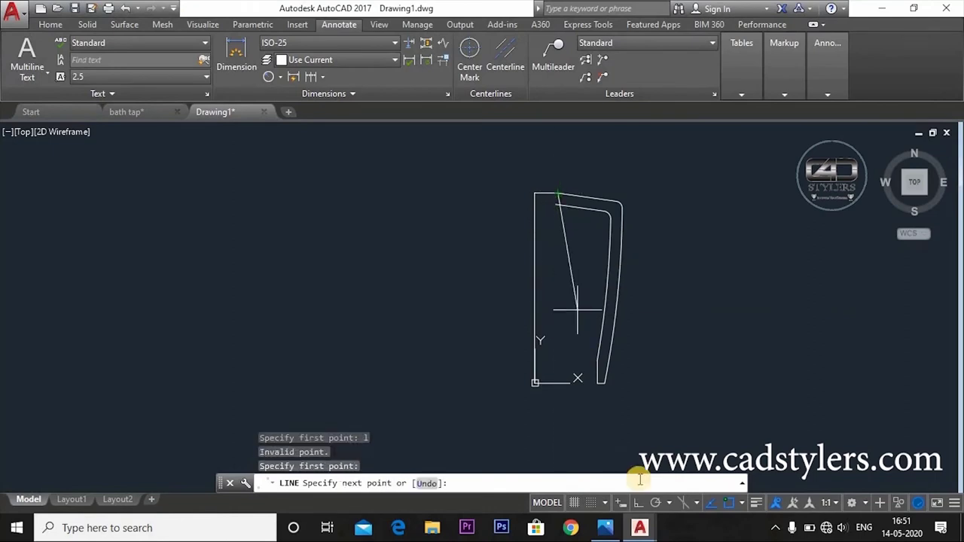
pyautogui.click(638, 503)
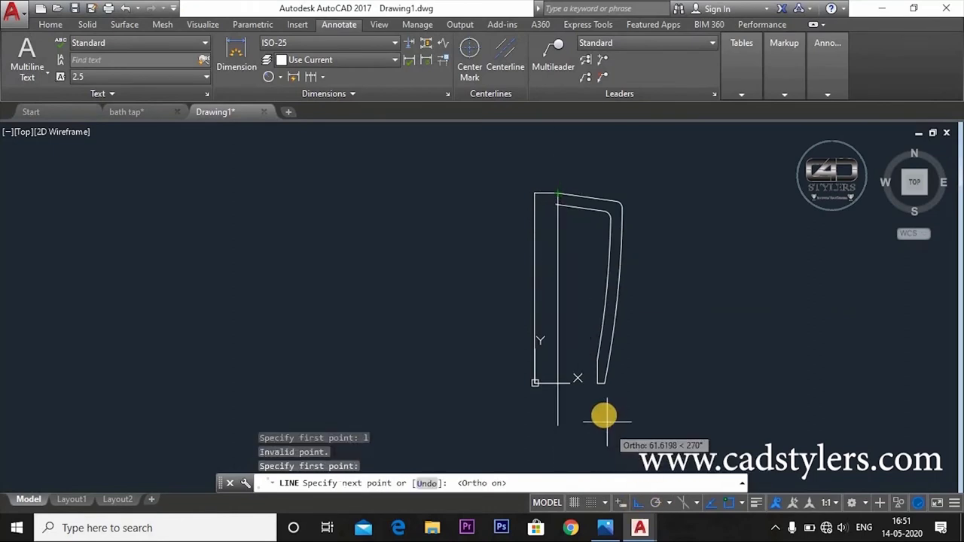
pyautogui.click(579, 317)
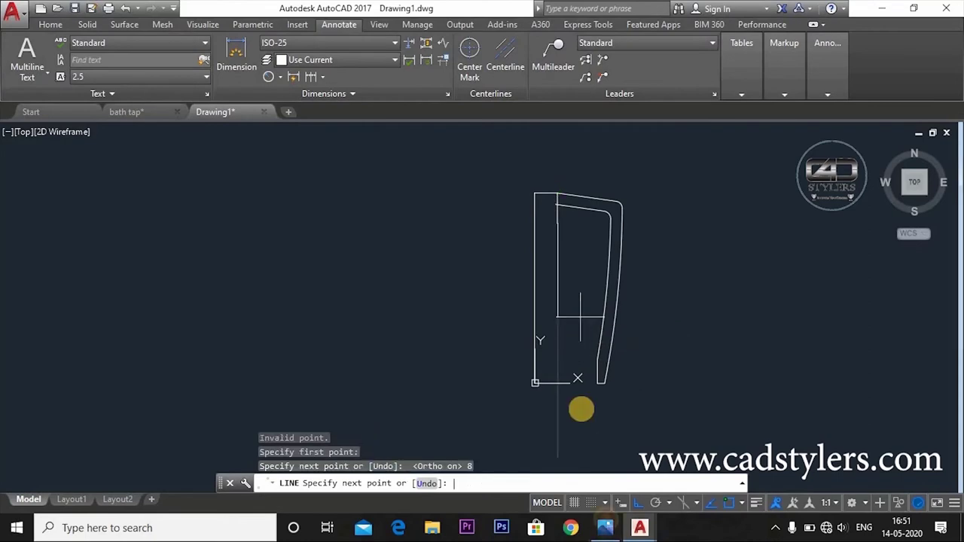
pyautogui.hotkey('alt', 'Tab')
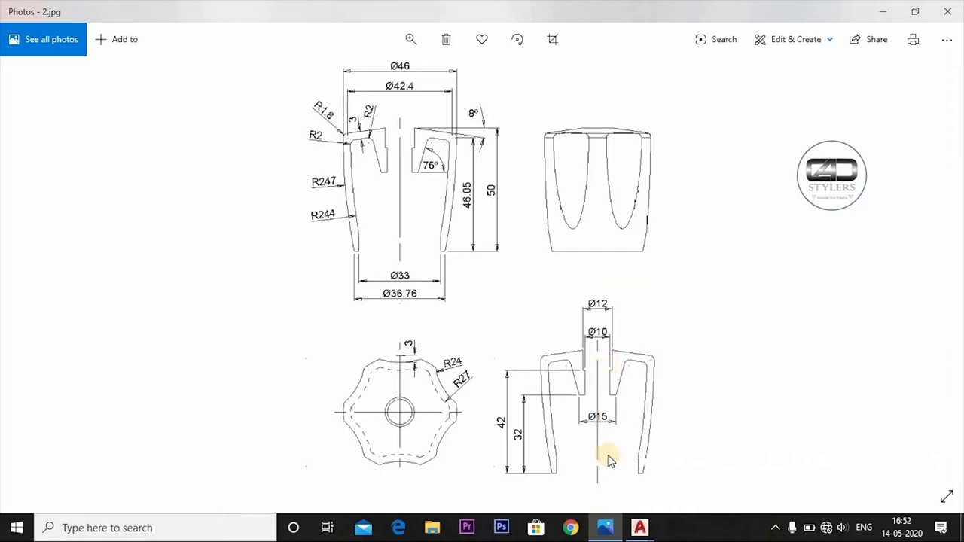
# Continue the line with a 1-unit step to the left
pyautogui.click(604, 527)
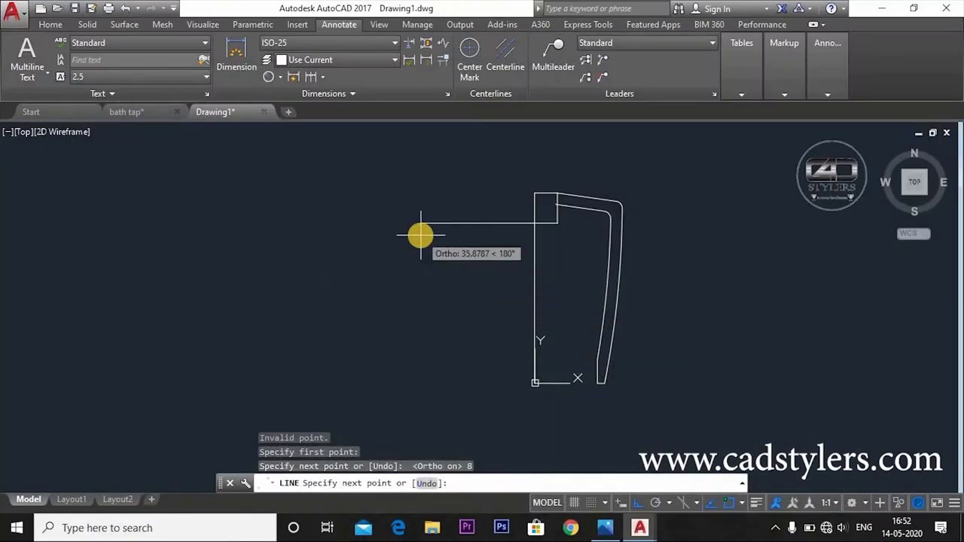
pyautogui.write('1')
pyautogui.press('Return')
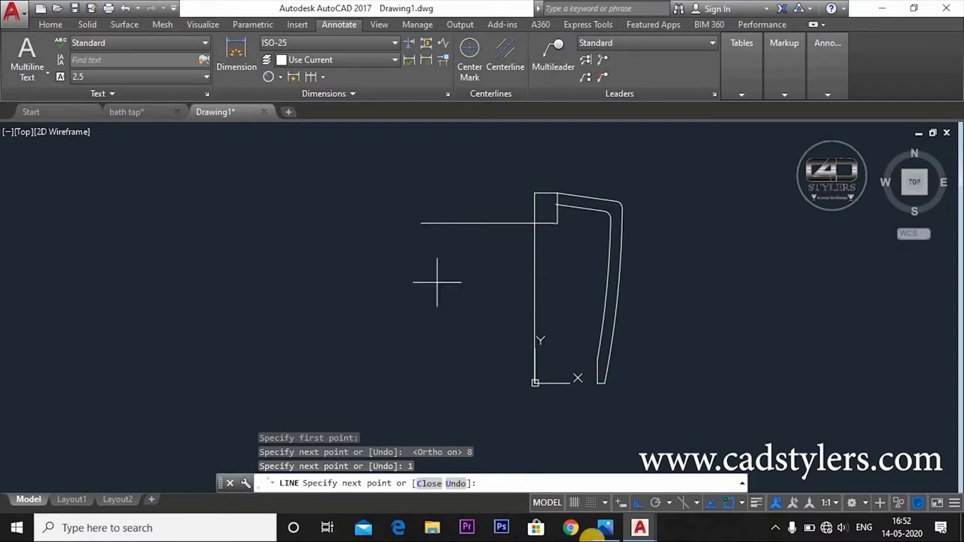
pyautogui.click(604, 527)
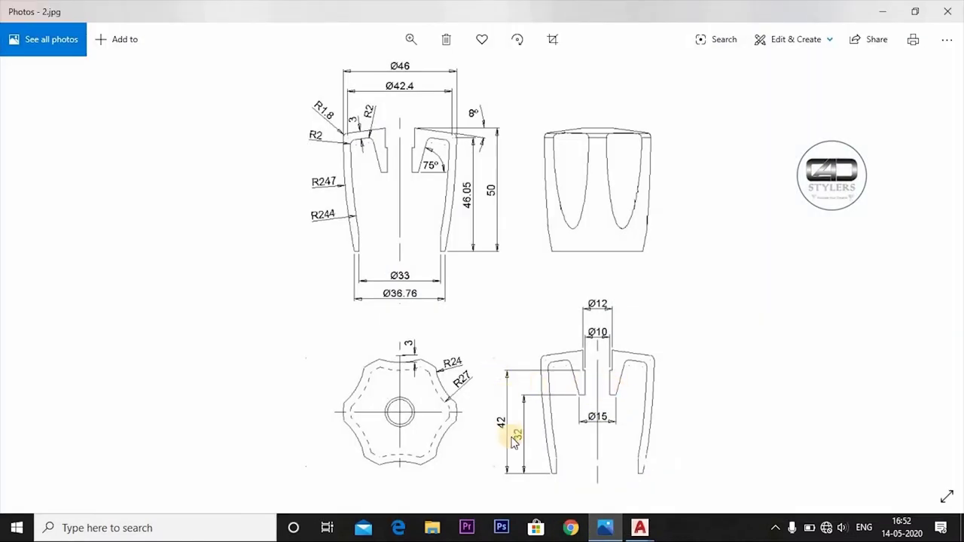
# Continue the slot profile with a 10-unit drop, a 2.5-unit step and a 10-unit line at 75°
pyautogui.click(605, 527)
pyautogui.write('1')
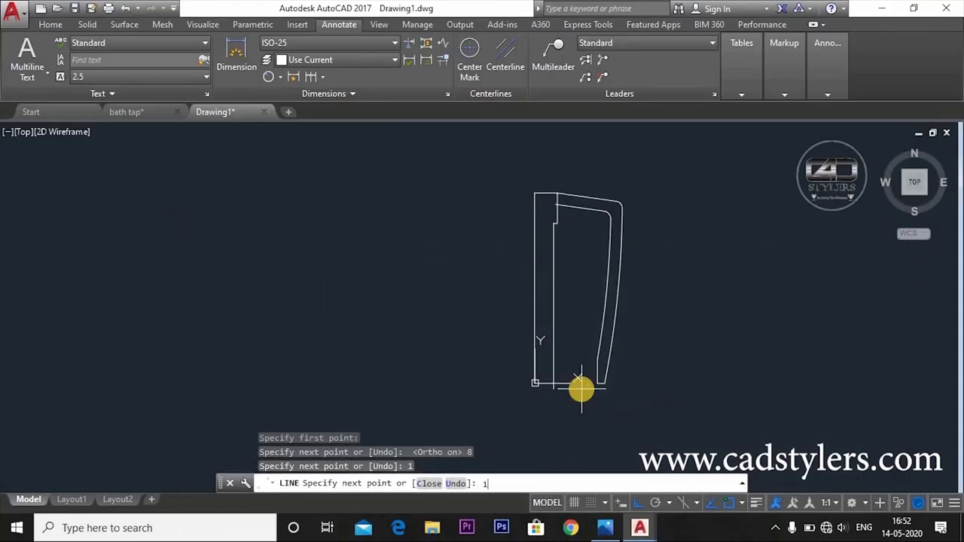
pyautogui.write('0')
pyautogui.press('Return')
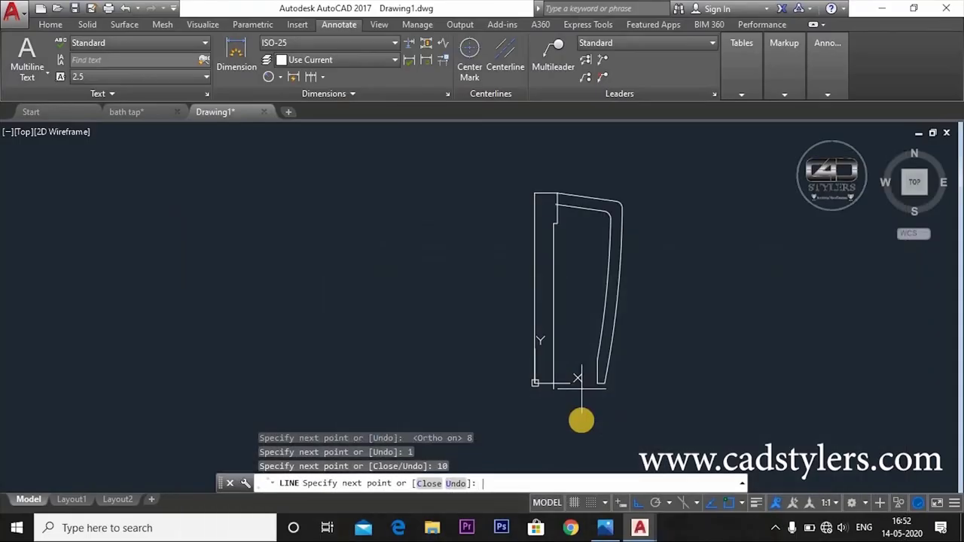
pyautogui.click(604, 527)
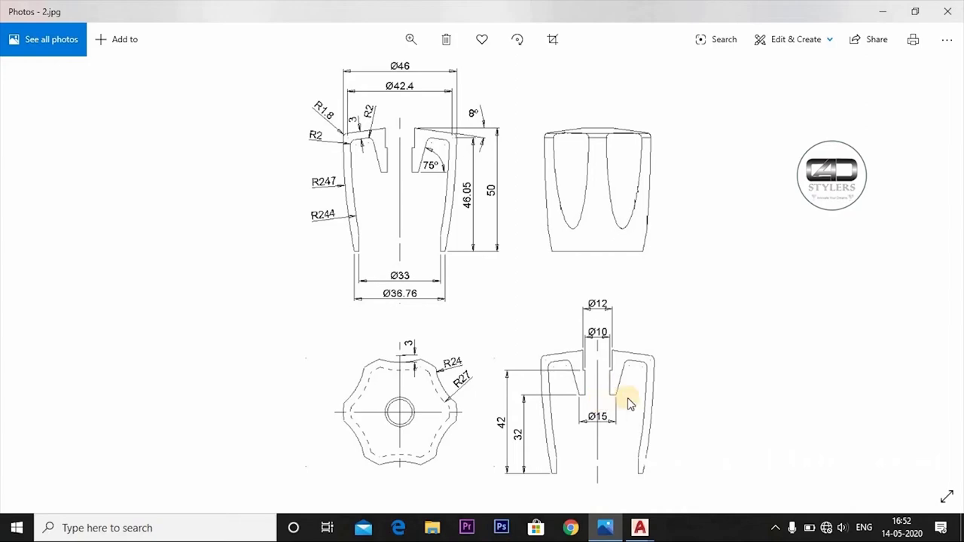
pyautogui.hotkey('alt', 'Tab')
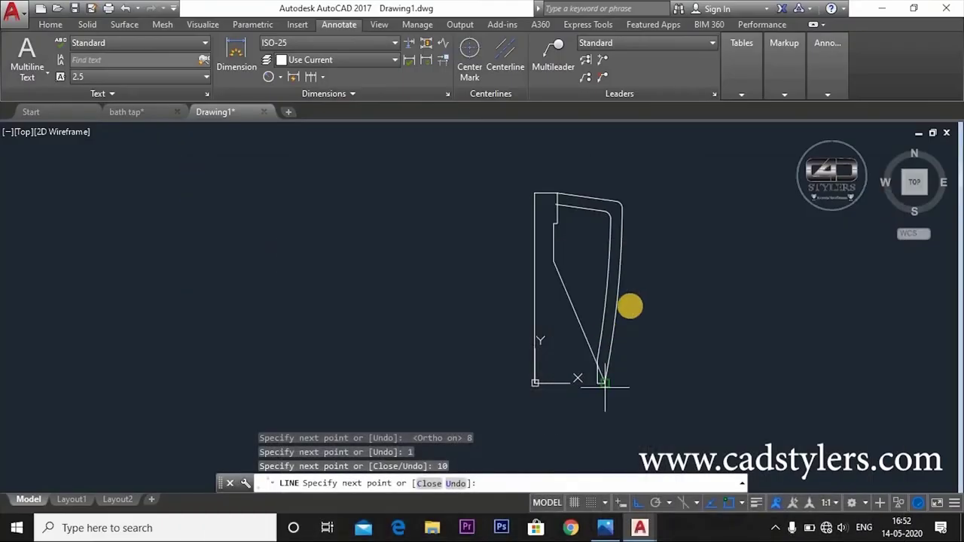
pyautogui.write('2.5')
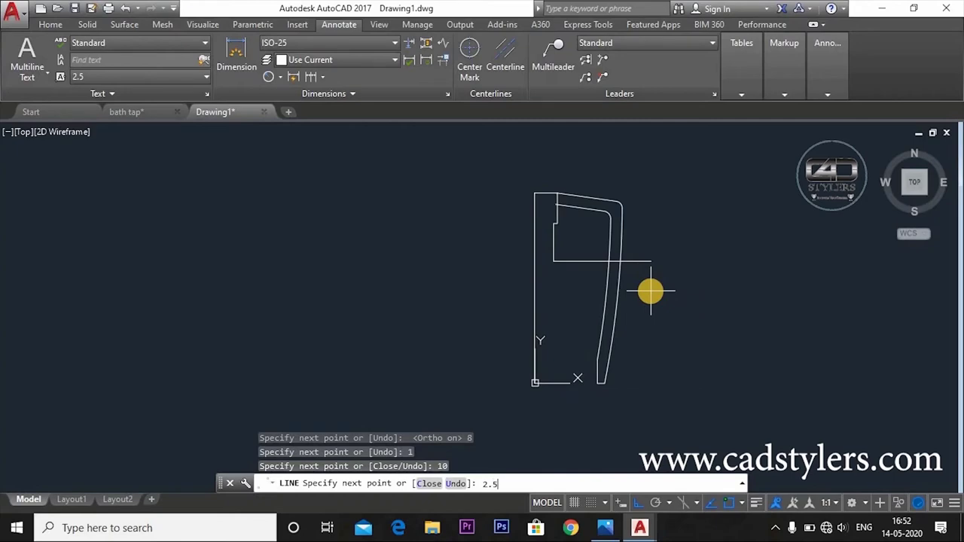
pyautogui.press('Return')
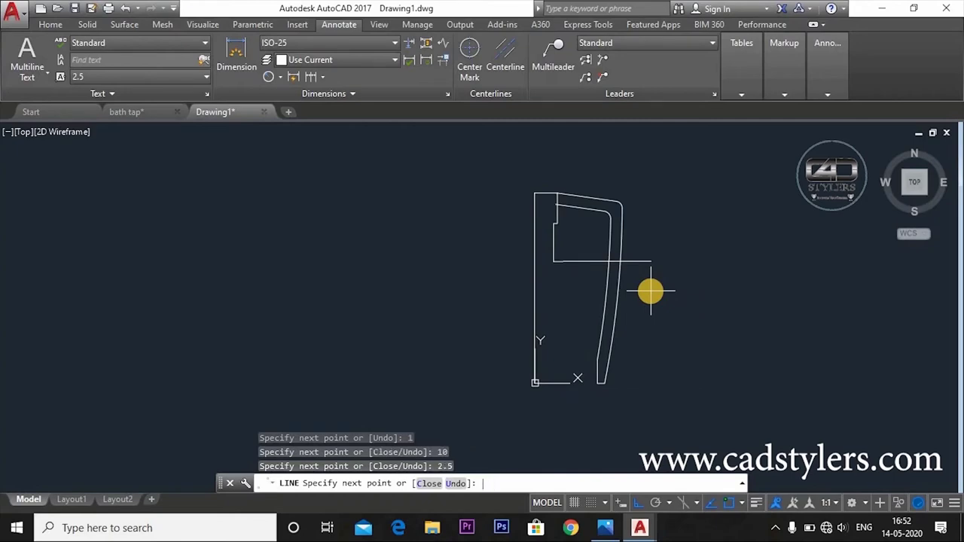
pyautogui.click(607, 529)
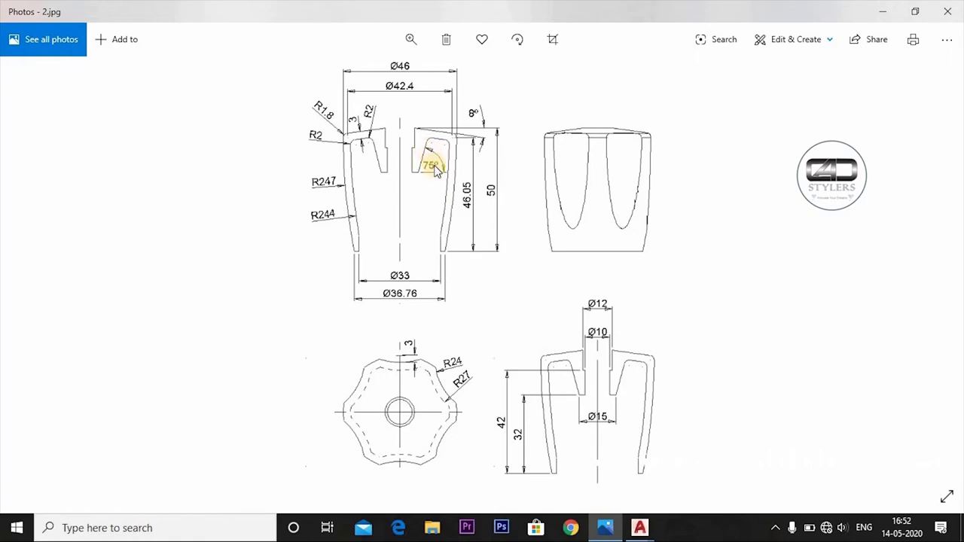
pyautogui.click(612, 528)
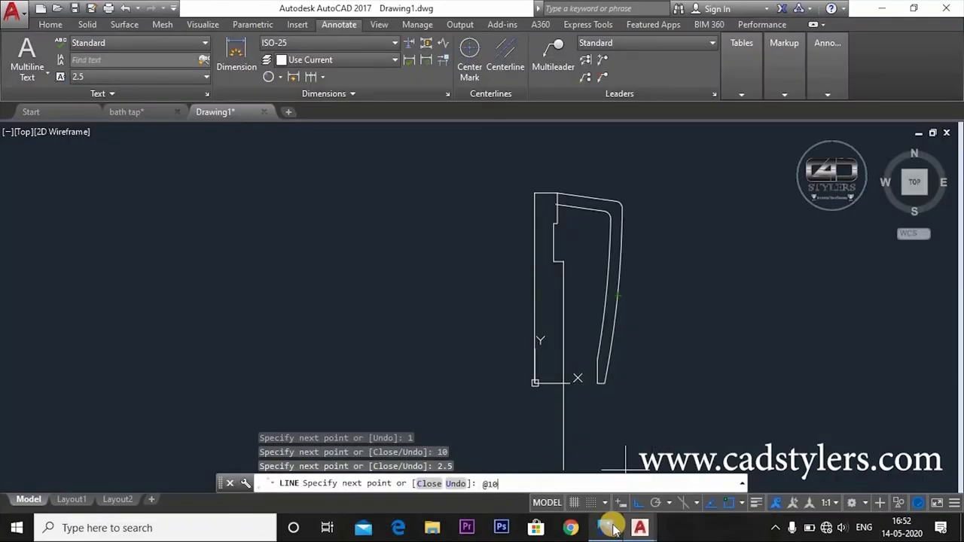
pyautogui.write('@10<75')
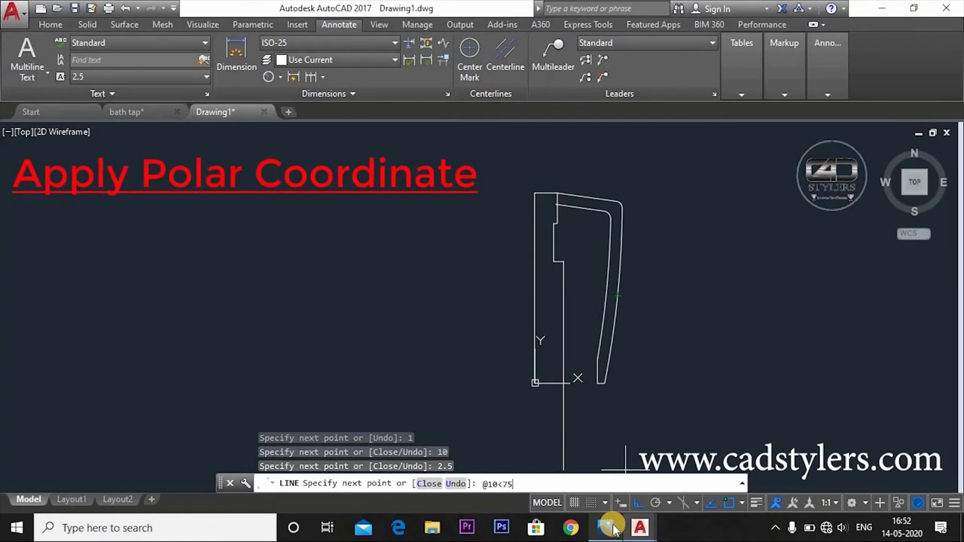
pyautogui.press('Return')
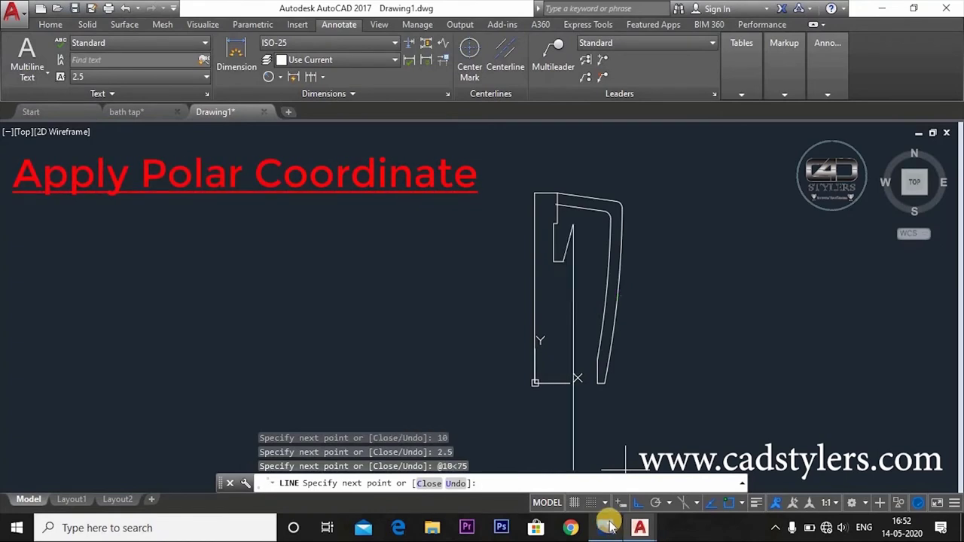
pyautogui.press('Escape')
# Extend the 75° slanted line up to the top edge
pyautogui.write('ex')
pyautogui.press('Return')
pyautogui.press('Return')
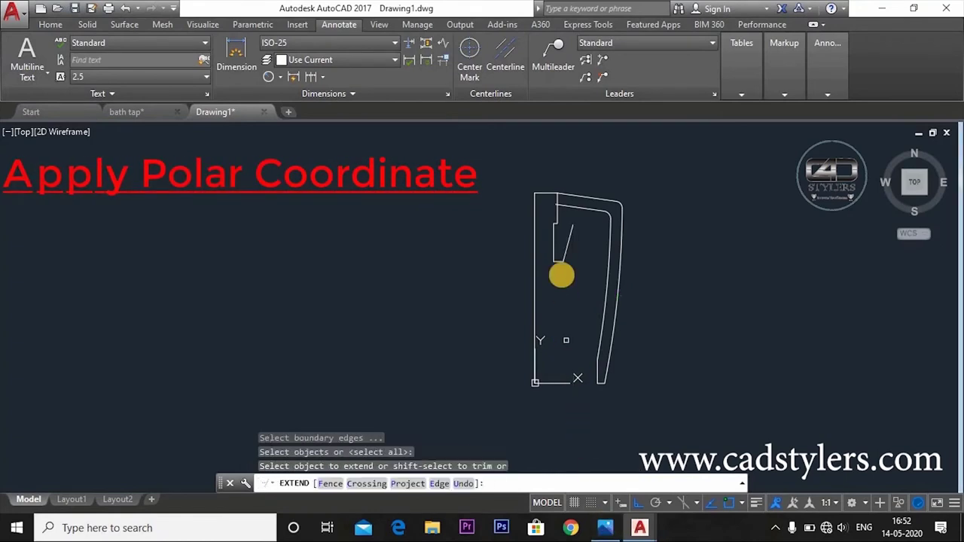
pyautogui.click(567, 241)
pyautogui.press('Escape')
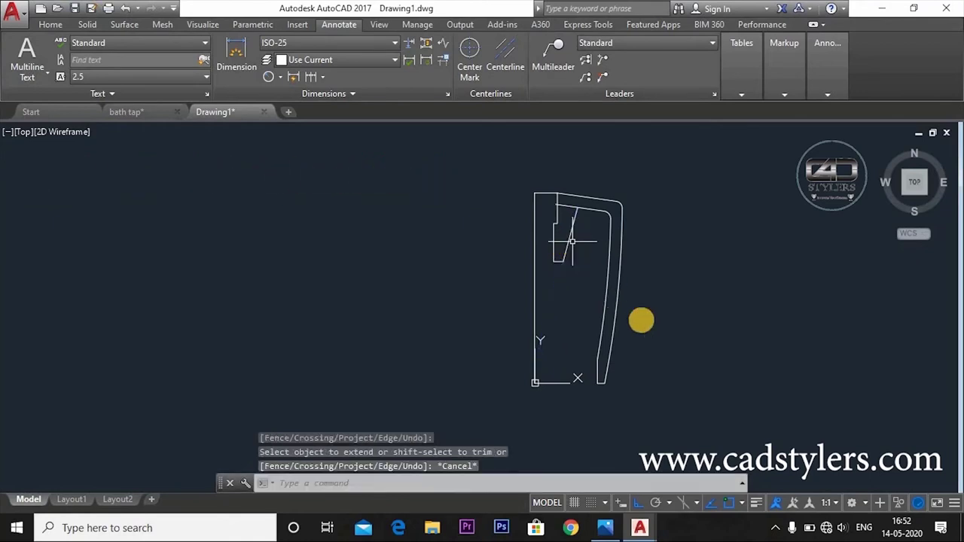
pyautogui.scroll(2, 600, 192)
pyautogui.press('Escape')
# Round the corner at the slanted line's top with a radius-2 fillet
pyautogui.write('F')
pyautogui.press('Return')
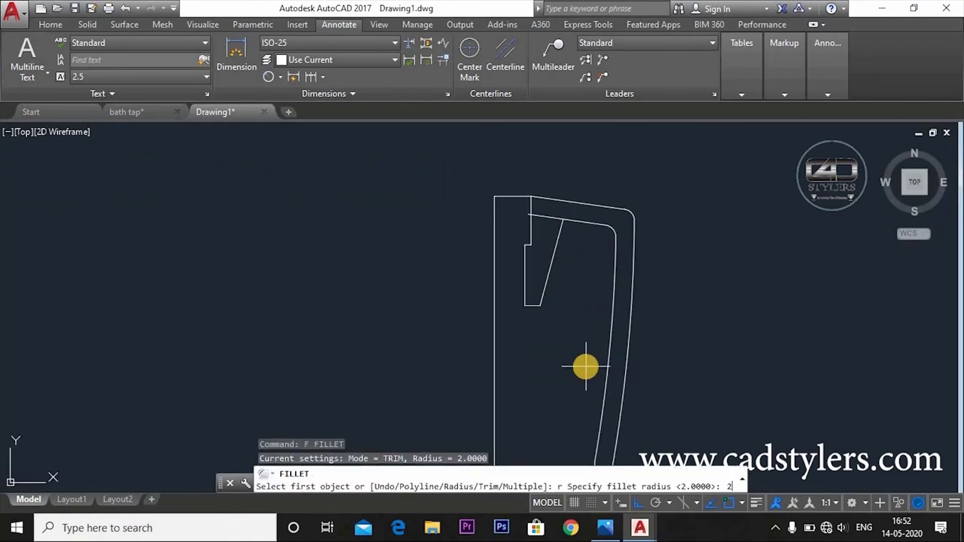
pyautogui.write('r')
pyautogui.press('Return')
pyautogui.press('Return')
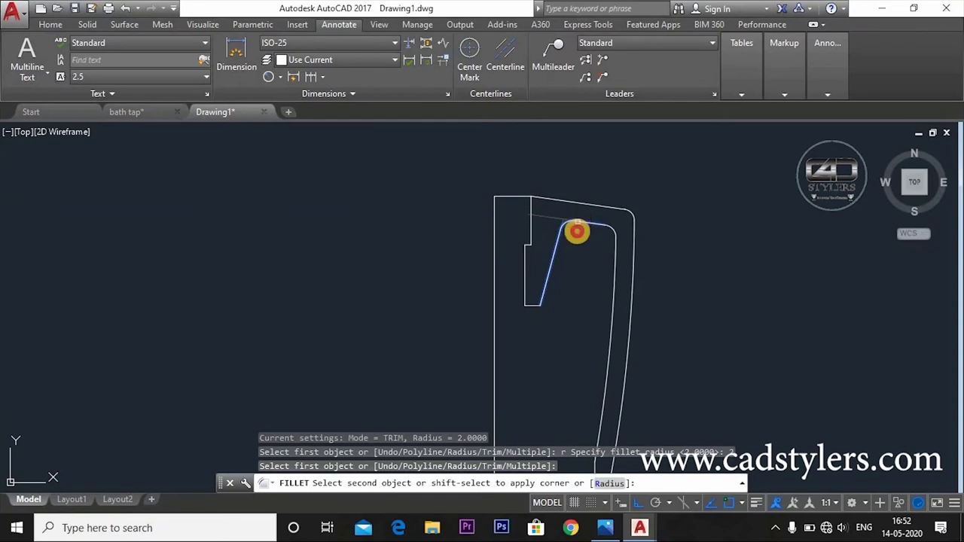
pyautogui.click(576, 231)
pyautogui.scroll(-2, 583, 264)
pyautogui.press('Escape')
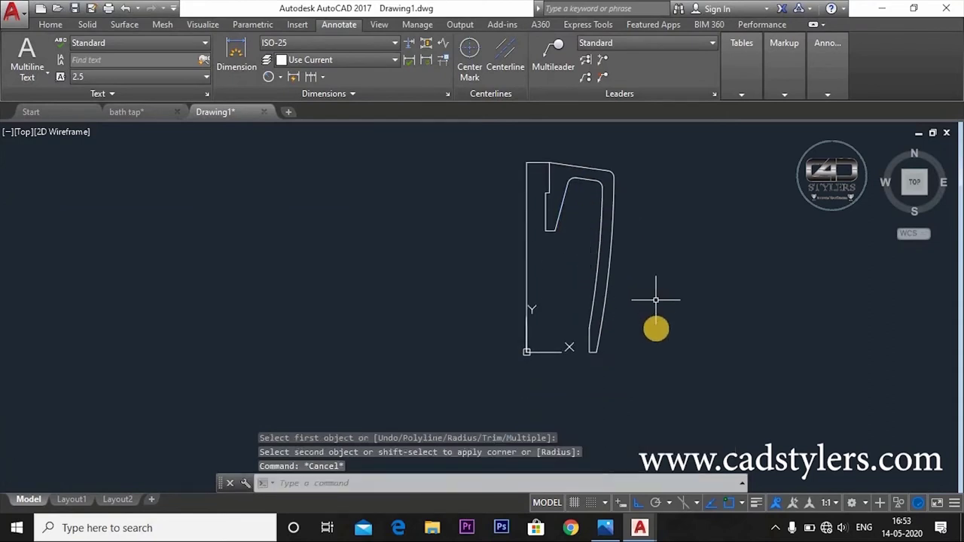
# Erase the extra short top line and left vertical line
pyautogui.moveTo(655, 300); pyautogui.dragTo(656, 334, button='middle')
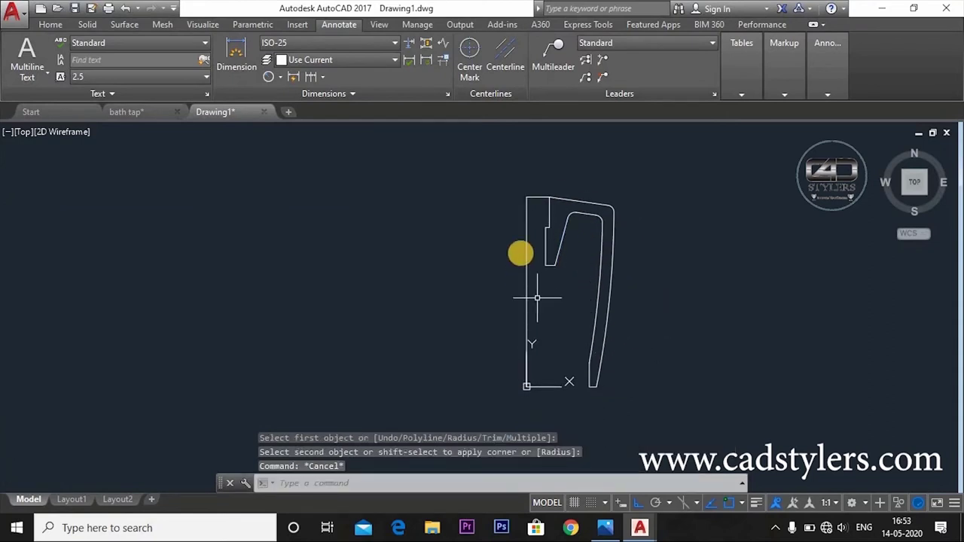
pyautogui.write('e')
pyautogui.press('Return')
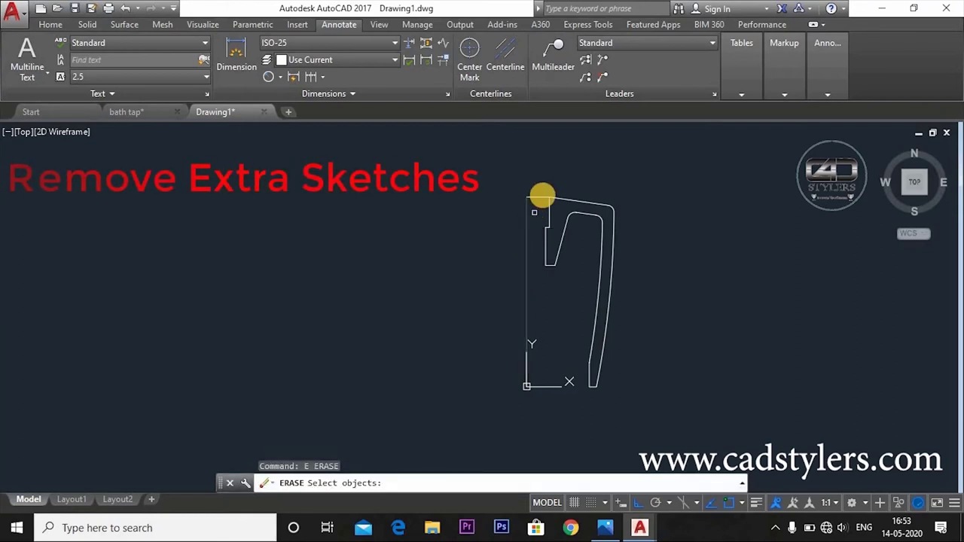
pyautogui.click(539, 199)
pyautogui.click(525, 223)
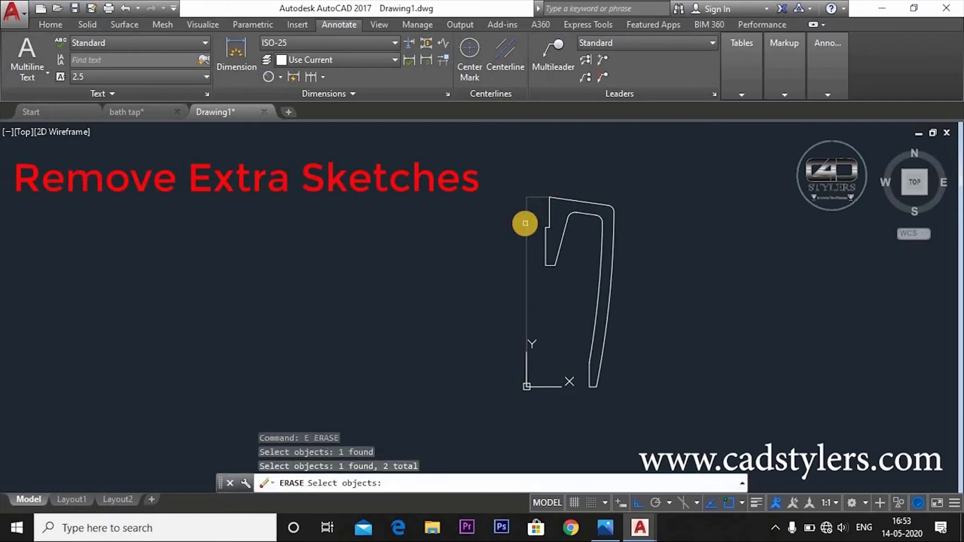
pyautogui.press('Return')
pyautogui.moveTo(517, 323); pyautogui.dragTo(491, 305, button='middle')
pyautogui.moveTo(638, 343); pyautogui.dragTo(637, 357, button='middle')
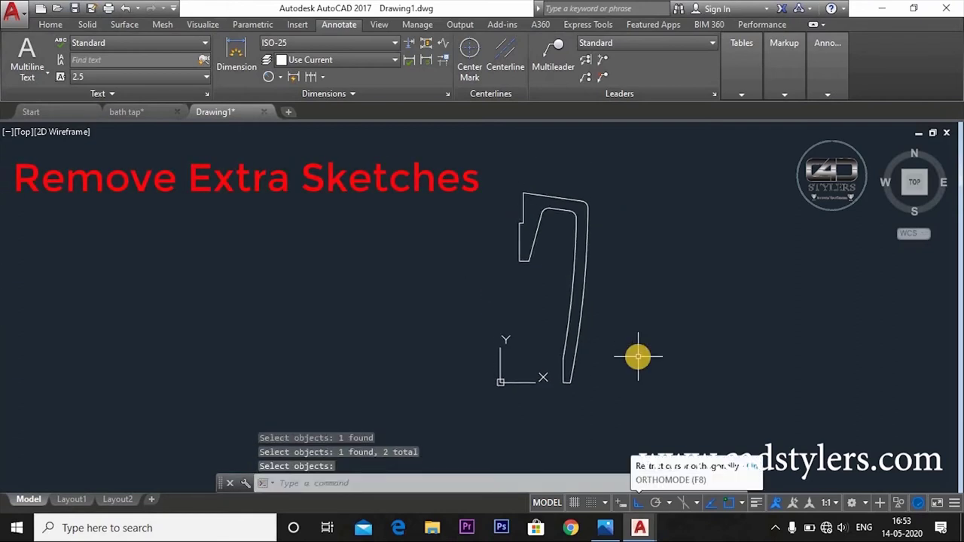
# Join all 14 profile lines into one polyline with a window selection
pyautogui.write('j')
pyautogui.press('Return')
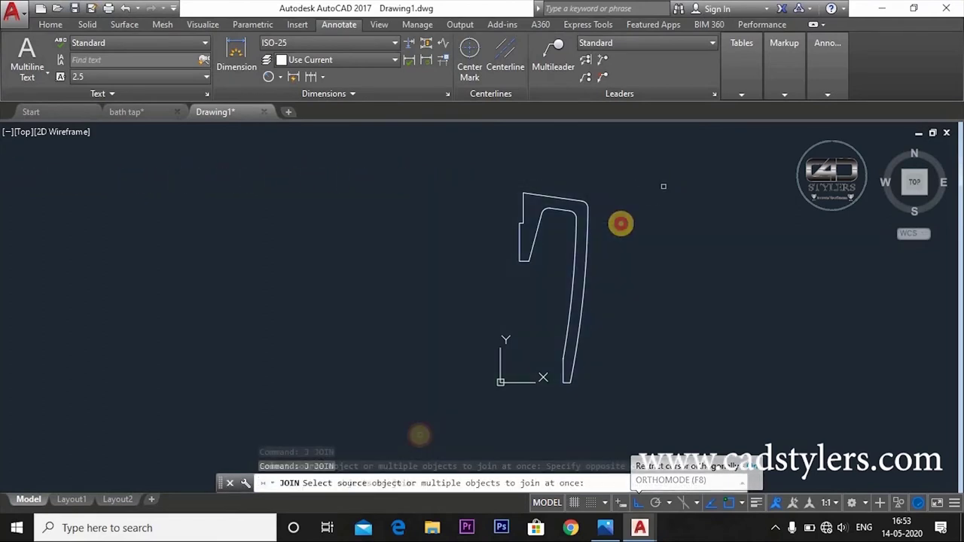
pyautogui.click(660, 187)
pyautogui.click(458, 387)
pyautogui.press('Return')
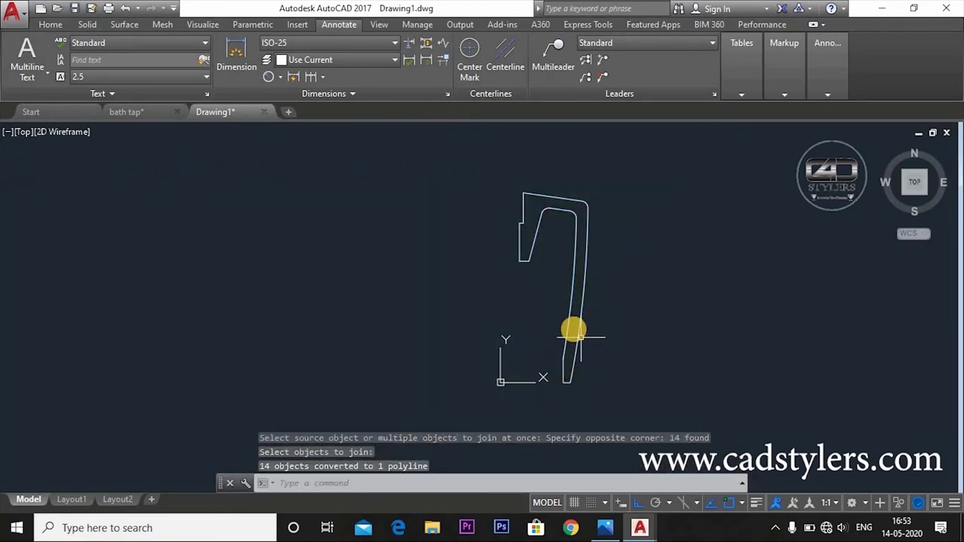
pyautogui.write('rev')
pyautogui.press('Return')
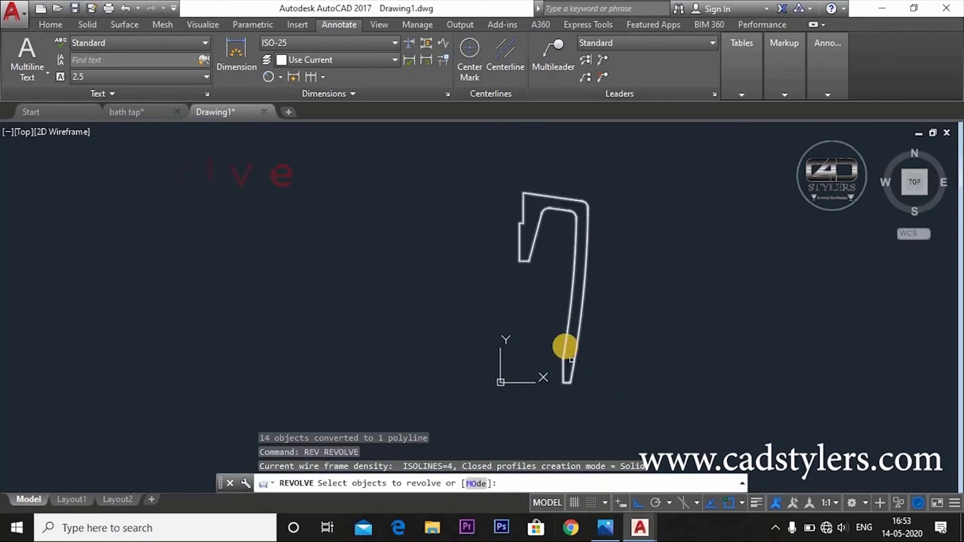
# Revolve the profile a full 360° about the axis from 0,0 to 0,10
pyautogui.click(564, 344)
pyautogui.press('Return')
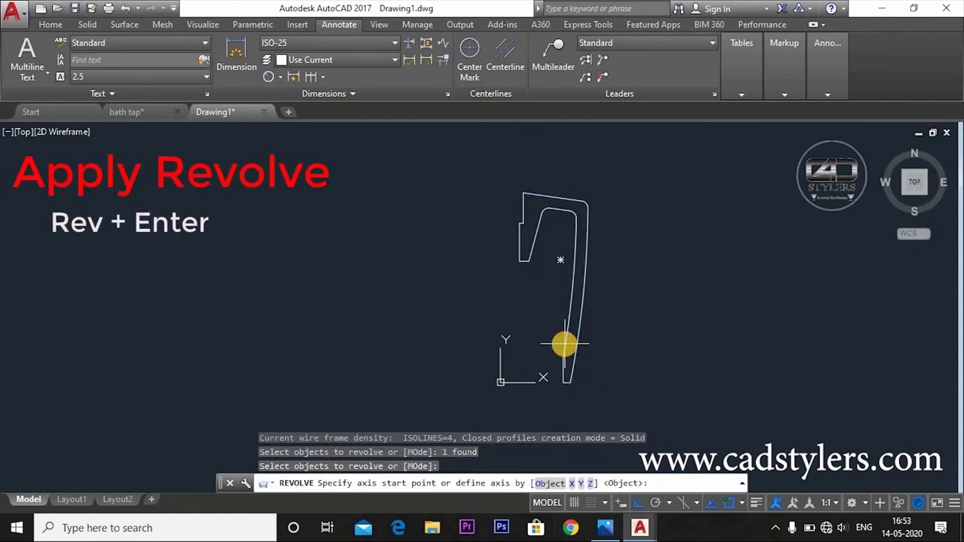
pyautogui.write('0,0')
pyautogui.press('Return')
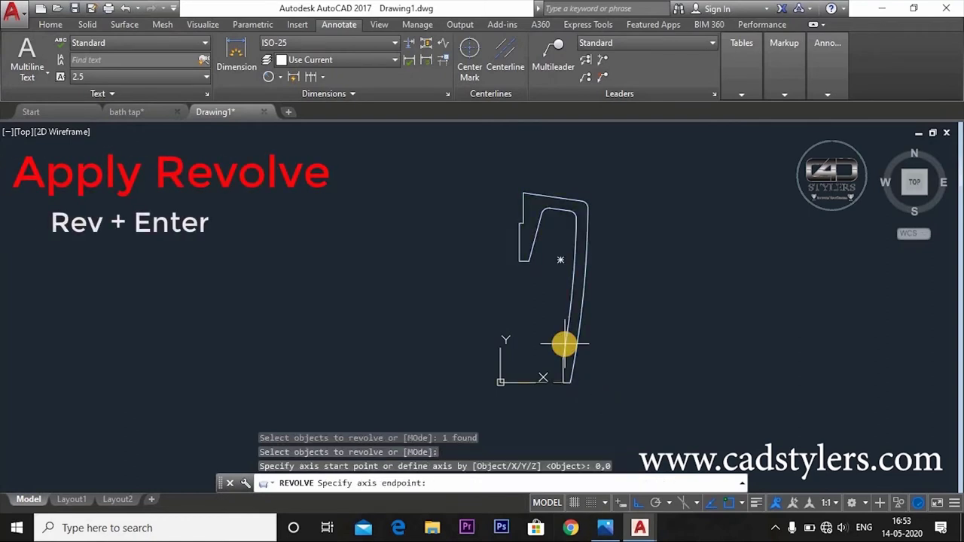
pyautogui.write('0,10')
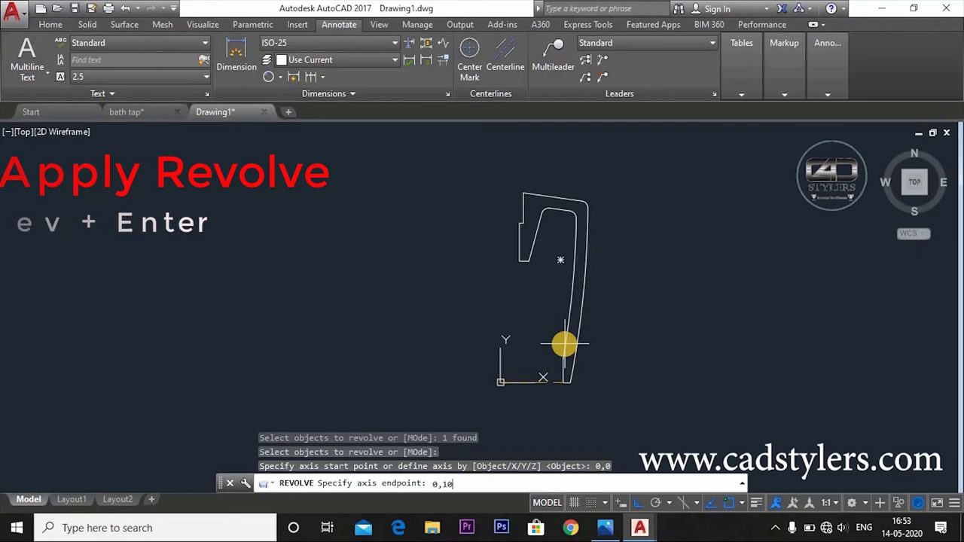
pyautogui.press('Return')
pyautogui.press('Return')
pyautogui.press('Escape')
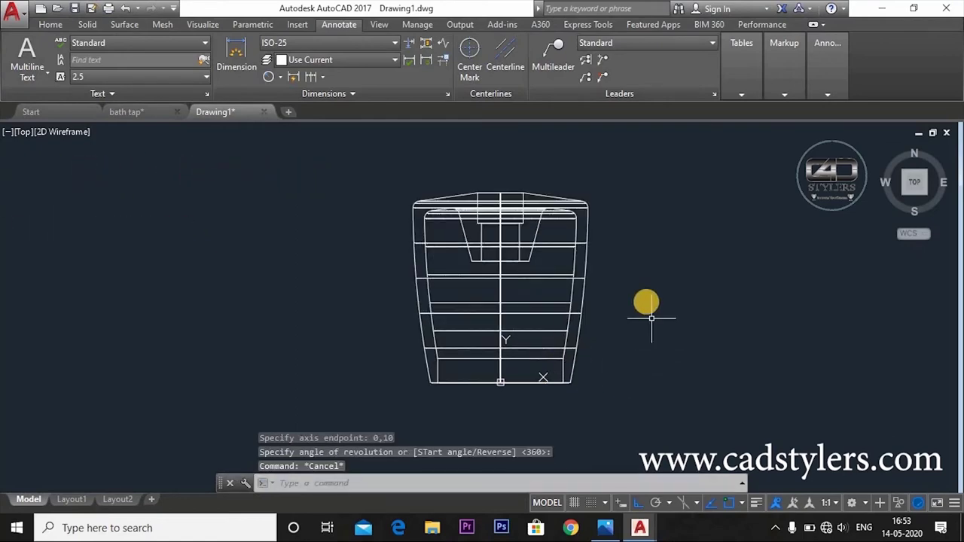
# Shade the solid, snap to the Back view and align the UCS to that view
pyautogui.keyDown('shift'); pyautogui.moveTo(639, 301); pyautogui.dragTo(489, 320, button='middle'); pyautogui.keyUp('shift')
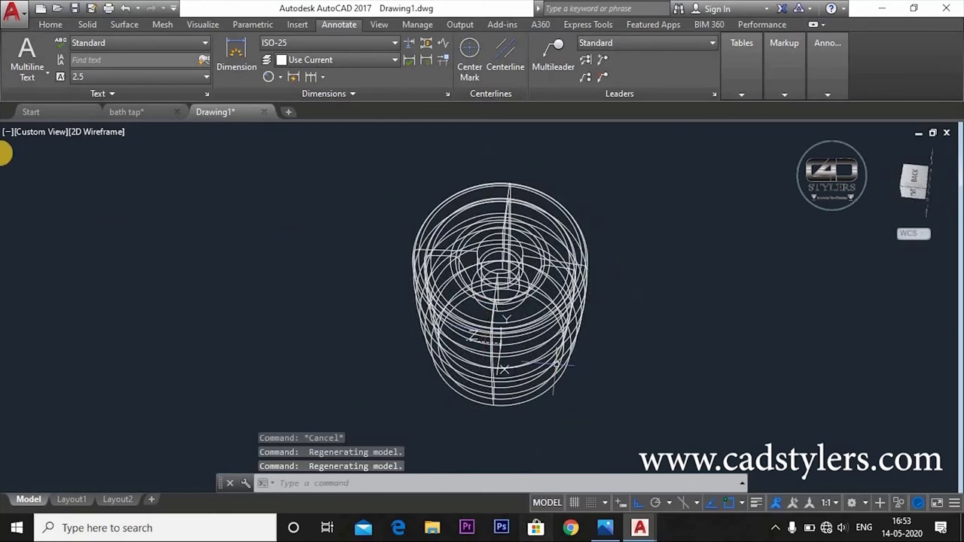
pyautogui.click(88, 132)
pyautogui.click(120, 230)
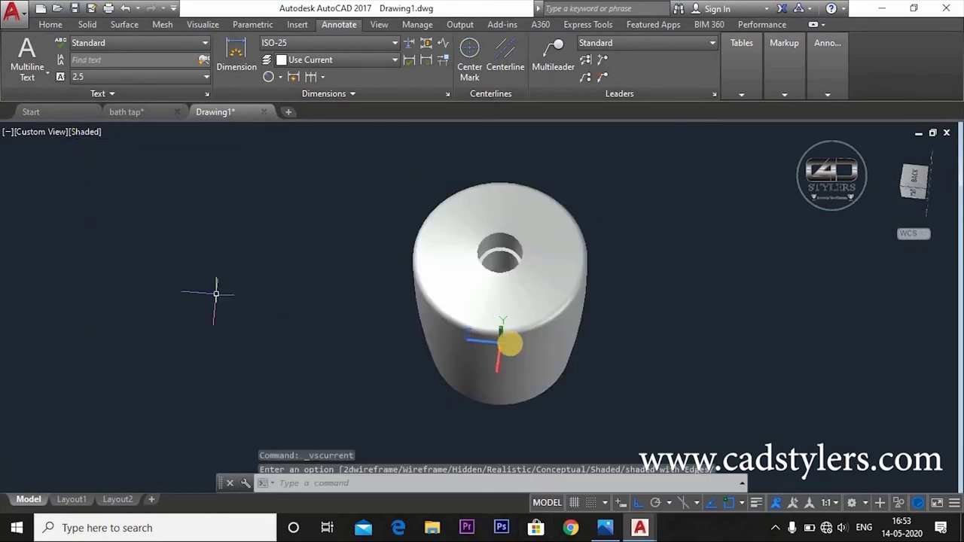
pyautogui.moveTo(671, 327)
pyautogui.keyDown('ctrl'); pyautogui.keyDown('shift'); pyautogui.mouseDown(button='middle')
pyautogui.moveTo(659, 293)
pyautogui.moveTo(636, 286)
pyautogui.moveTo(413, 254)
pyautogui.moveTo(376, 314)
pyautogui.moveTo(381, 414)
pyautogui.moveTo(447, 400)
pyautogui.moveTo(523, 432)
pyautogui.moveTo(604, 389)
pyautogui.moveTo(596, 367)
pyautogui.mouseUp(button='middle'); pyautogui.keyUp('shift'); pyautogui.keyUp('ctrl')
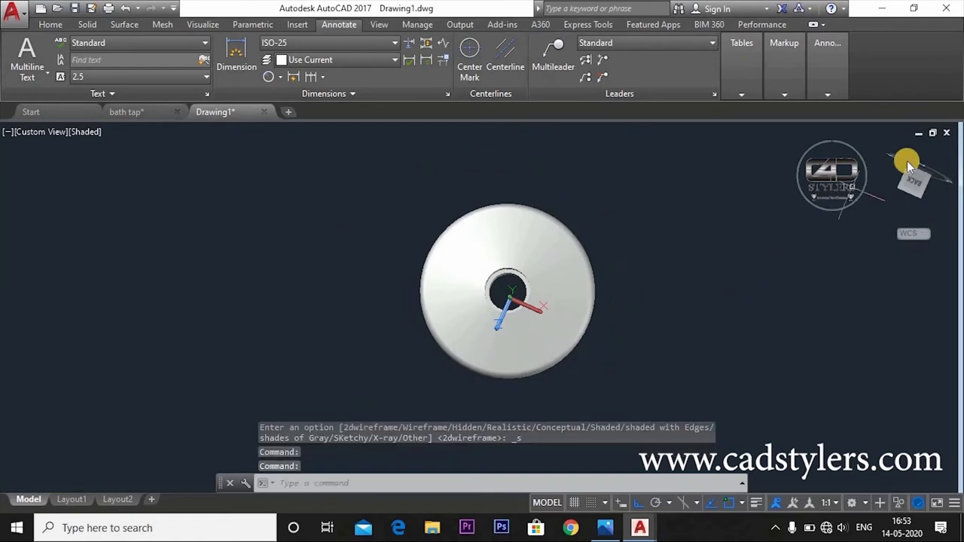
pyautogui.click(918, 179)
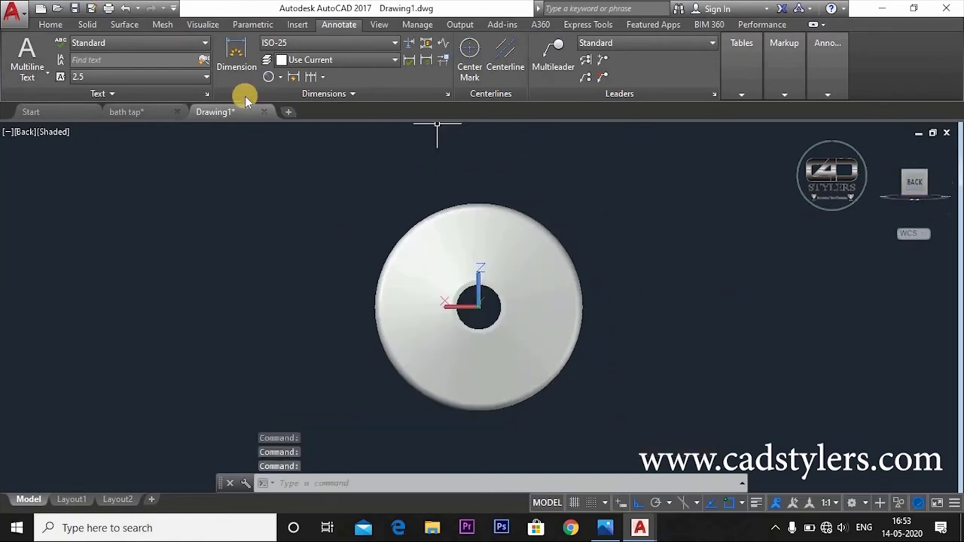
pyautogui.click(457, 76)
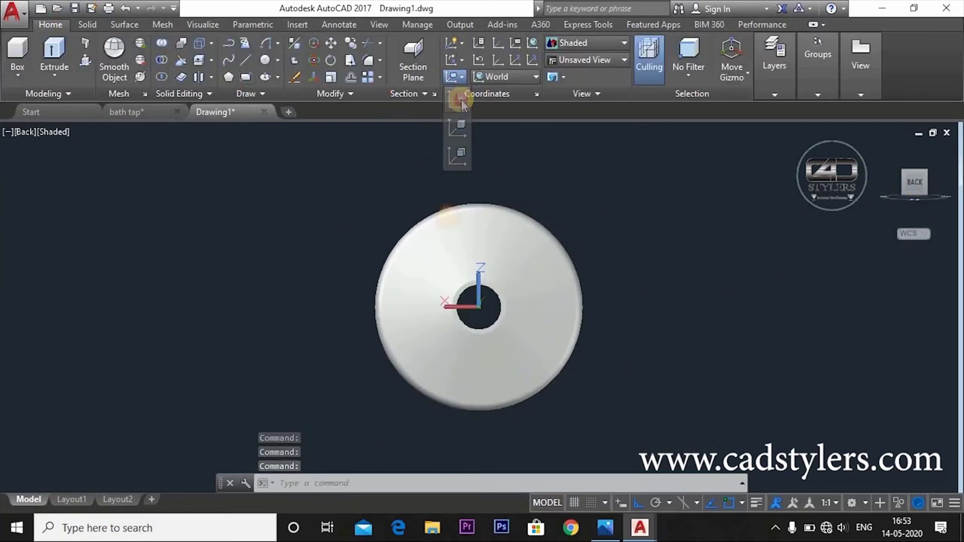
pyautogui.click(458, 139)
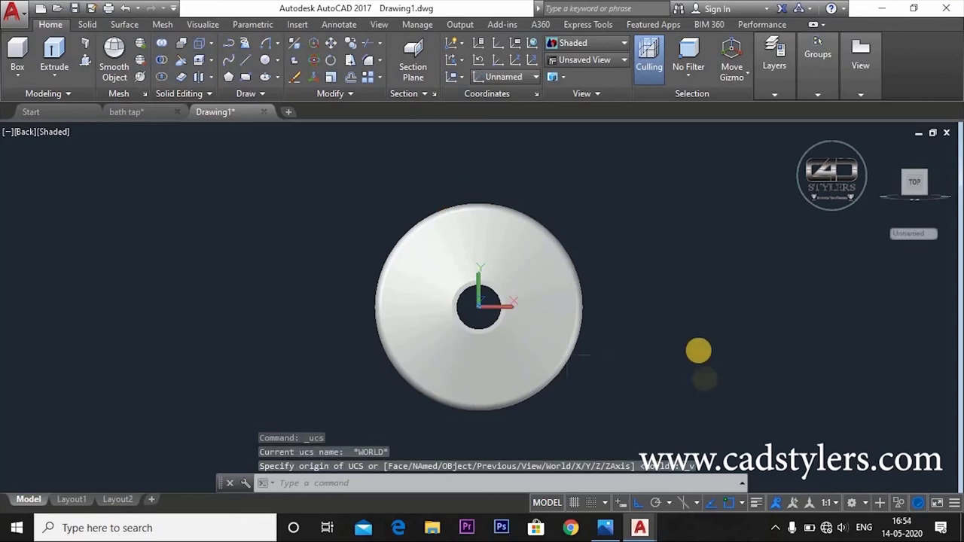
# Switch the visual style to Hidden and pan the knob higher in view
pyautogui.click(45, 134)
pyautogui.click(104, 165)
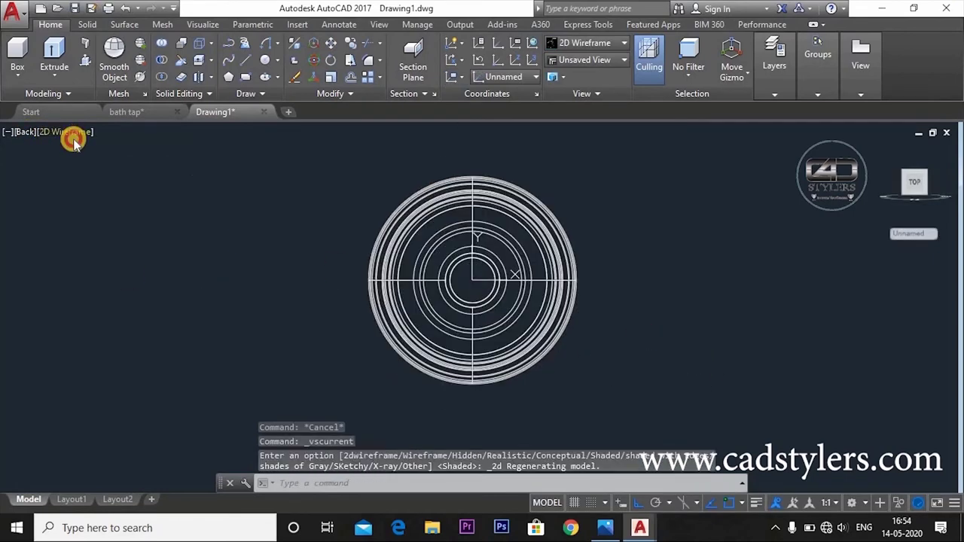
pyautogui.click(73, 143)
pyautogui.click(84, 209)
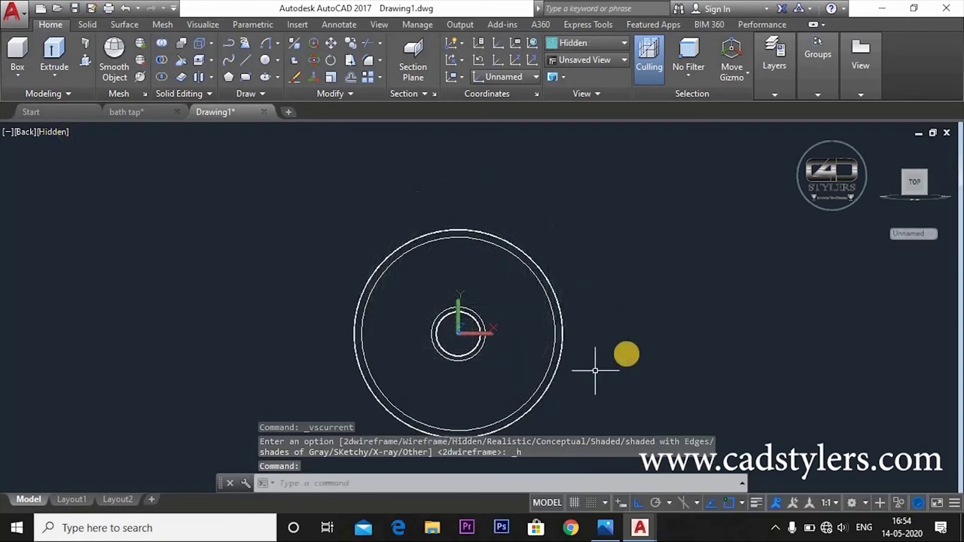
pyautogui.moveTo(626, 356); pyautogui.dragTo(633, 326, button='middle')
pyautogui.write('c')
pyautogui.press('Return')
pyautogui.press('Escape')
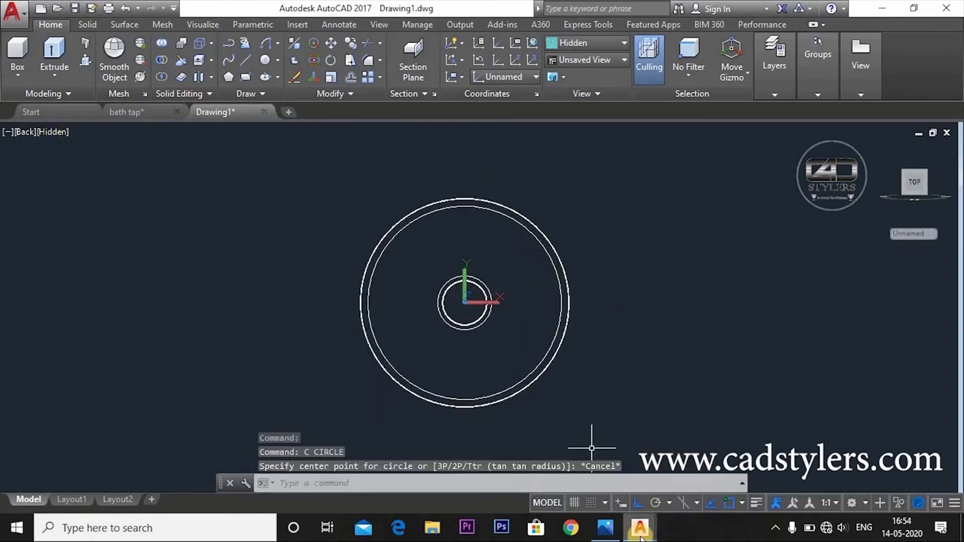
# Bring up the 2.jpg reference drawing to read the R24, R27 and 3-deep dimensions
pyautogui.click(608, 529)
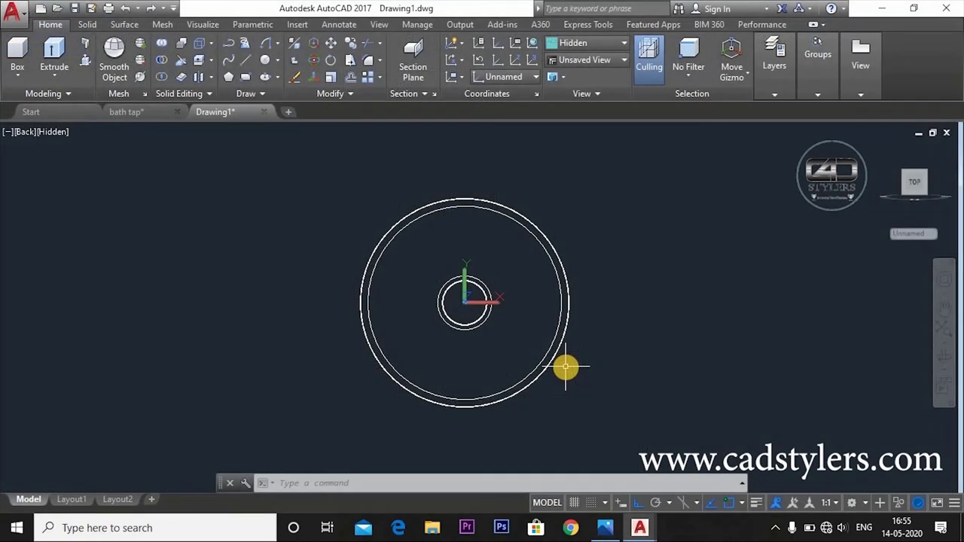
# Draw a radius-24 circle centred at 0,44
pyautogui.write('c')
pyautogui.press('Return')
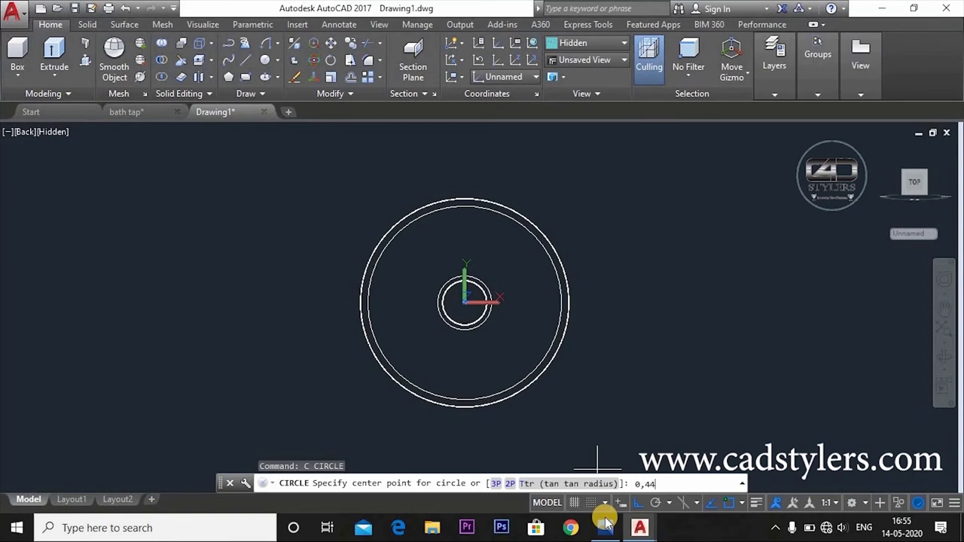
pyautogui.write('0,44')
pyautogui.press('Return')
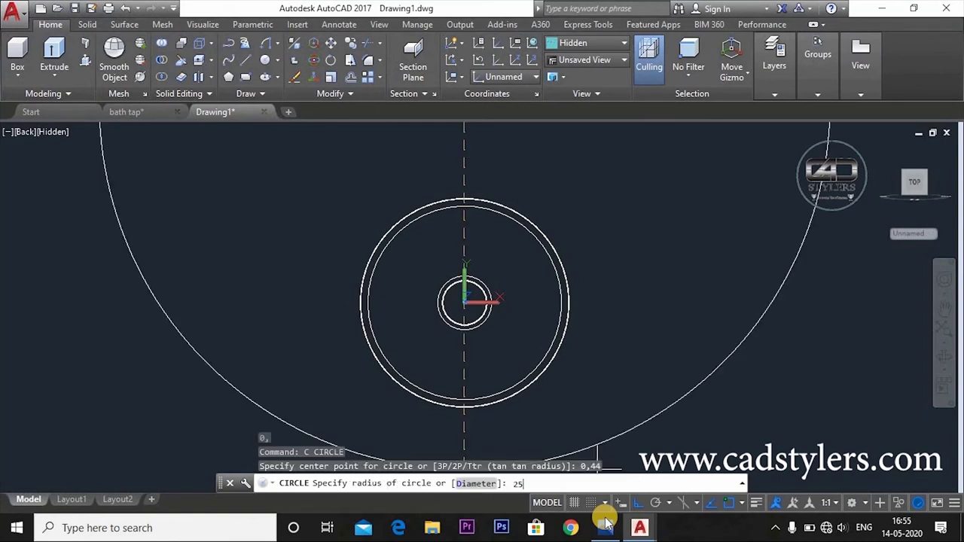
pyautogui.write('24')
pyautogui.press('Return')
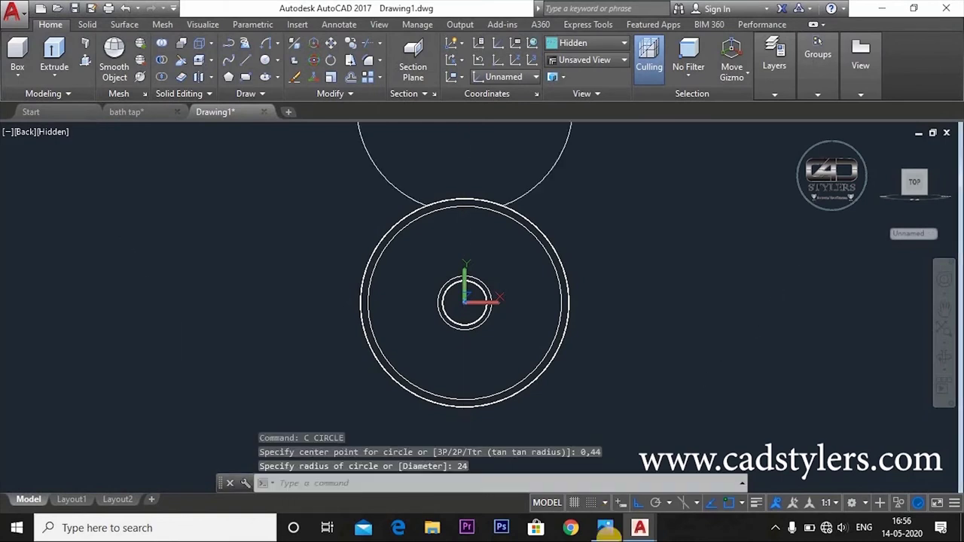
pyautogui.moveTo(563, 290); pyautogui.dragTo(563, 355, button='middle')
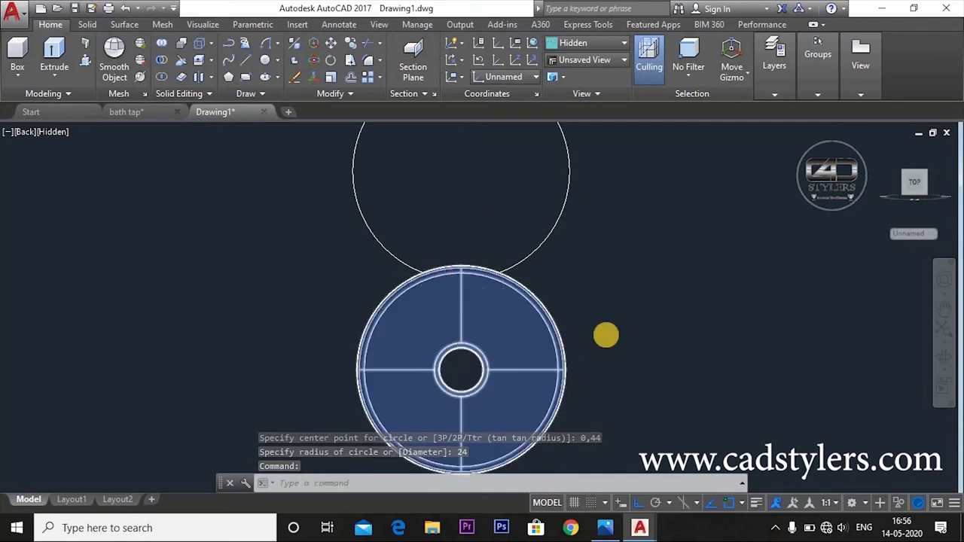
pyautogui.scroll(-2, 618, 324)
pyautogui.press('Escape')
# Polar-array the circle into 6 copies around 0,0
pyautogui.write('ar')
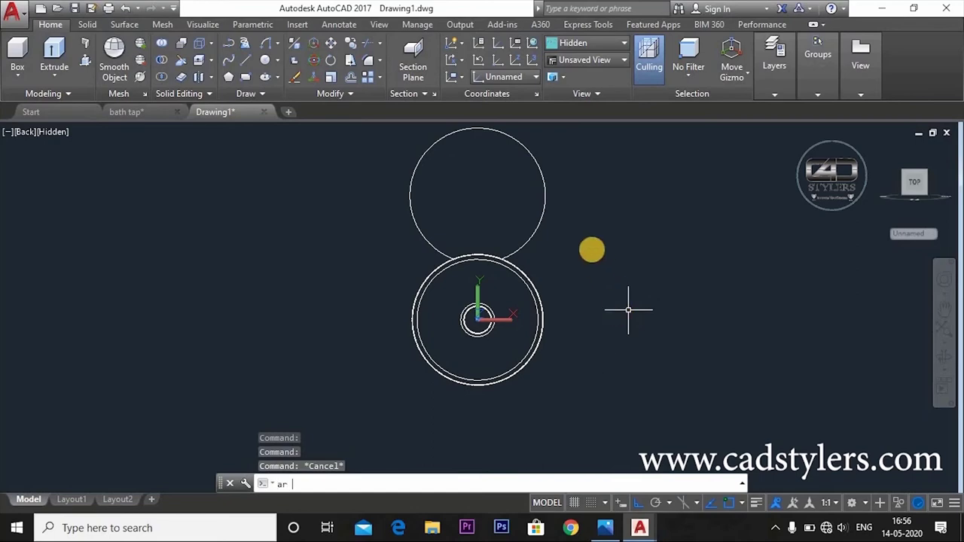
pyautogui.press('Return')
pyautogui.click(589, 206)
pyautogui.click(523, 228)
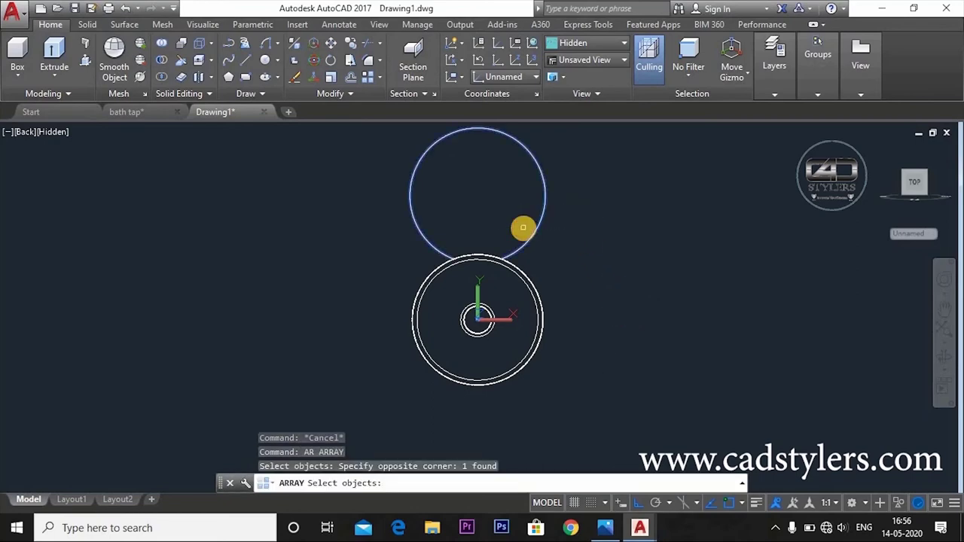
pyautogui.press('Return')
pyautogui.write('po')
pyautogui.press('Return')
pyautogui.write('0,0')
pyautogui.press('Return')
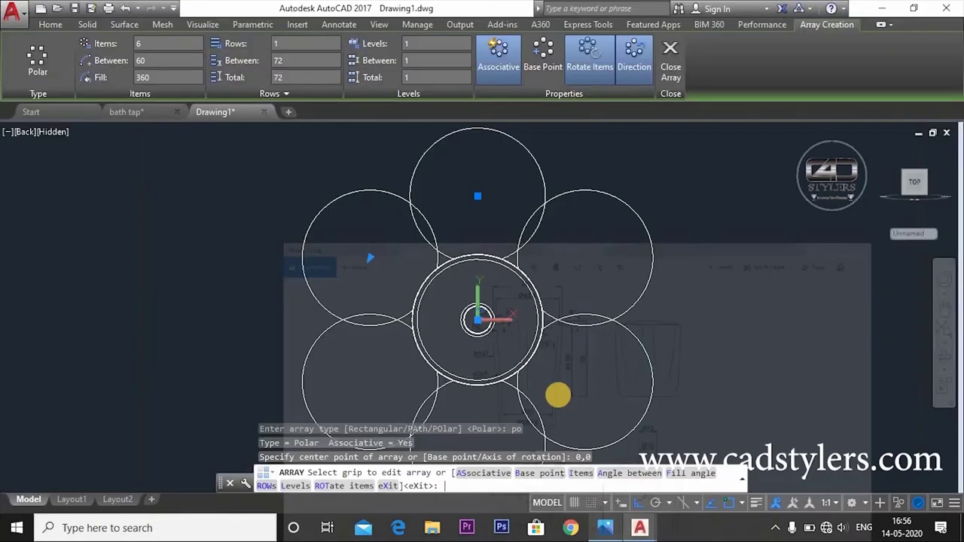
pyautogui.click(605, 527)
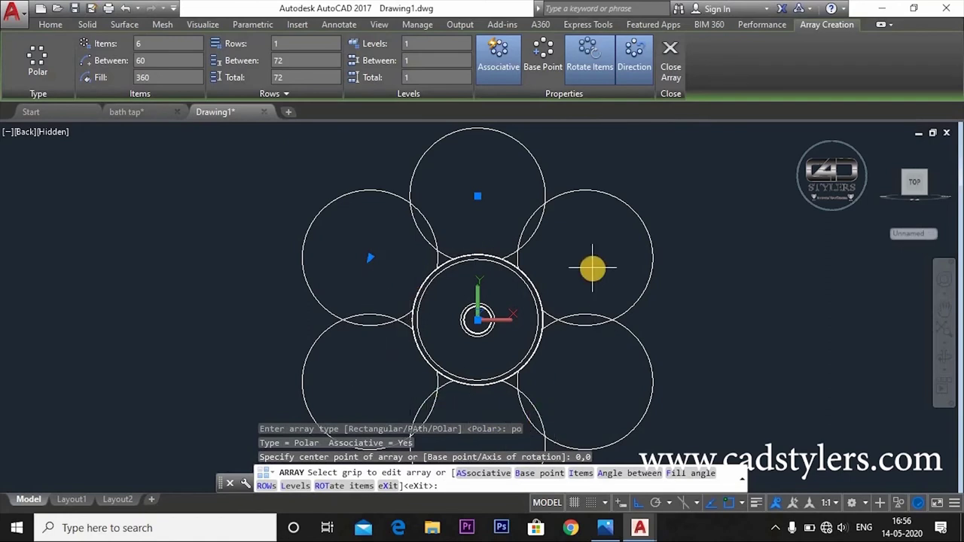
pyautogui.press('Escape')
pyautogui.press('Escape')
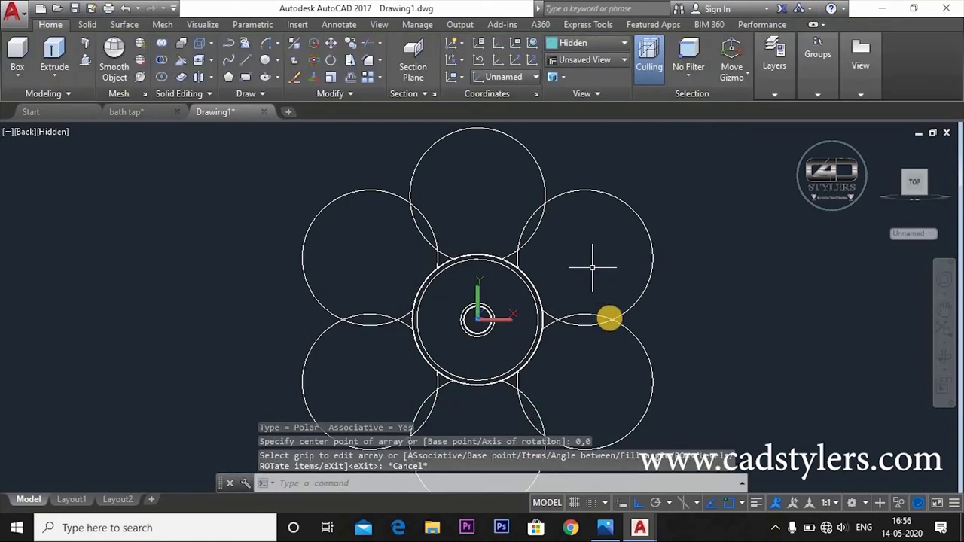
pyautogui.scroll(-3, 647, 302)
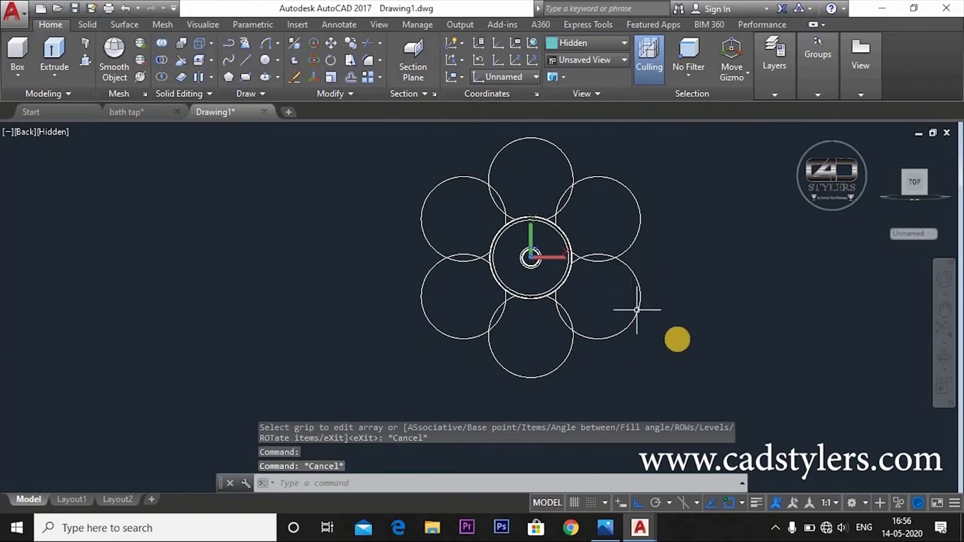
pyautogui.keyDown('shift'); pyautogui.moveTo(662, 347); pyautogui.dragTo(578, 342, button='middle'); pyautogui.keyUp('shift')
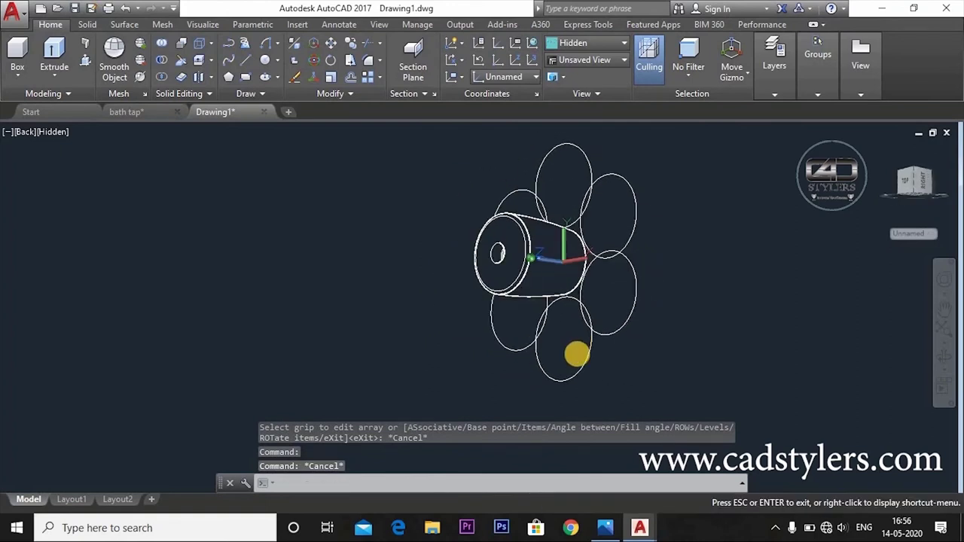
# Switch to Shaded style and explode the six-circle array into separate circles
pyautogui.click(83, 133)
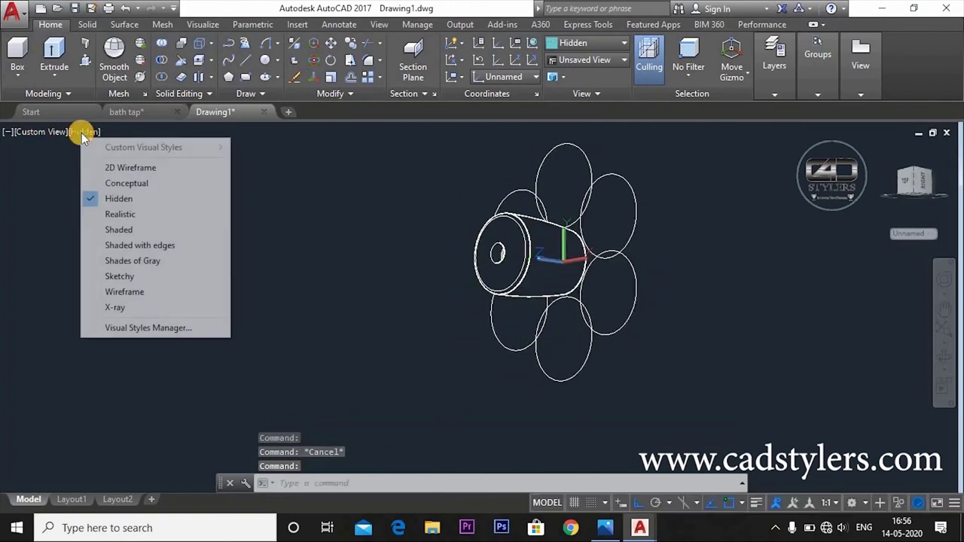
pyautogui.click(118, 229)
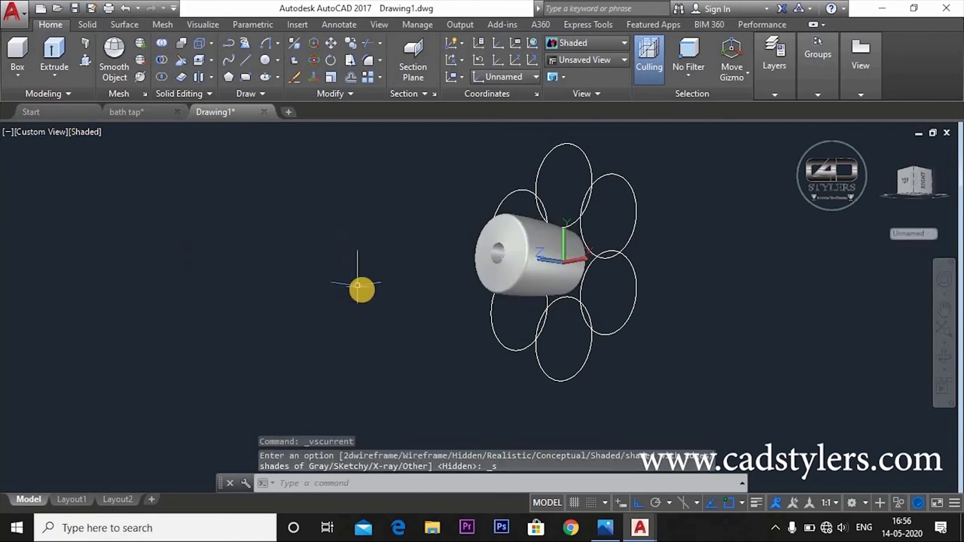
pyautogui.keyDown('shift'); pyautogui.moveTo(371, 291); pyautogui.dragTo(372, 291, button='middle'); pyautogui.keyUp('shift')
pyautogui.write('presspull')
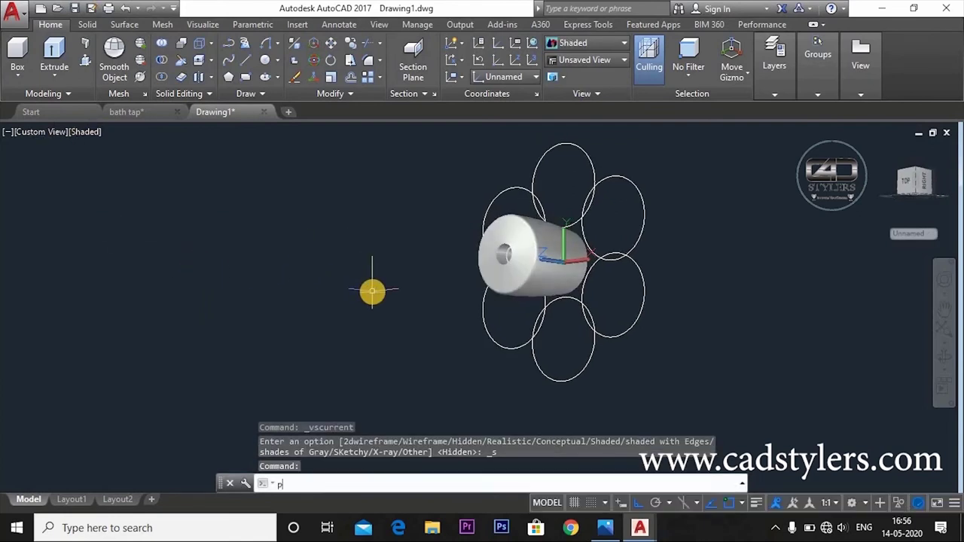
pyautogui.press('Return')
pyautogui.press('Escape')
pyautogui.write('x')
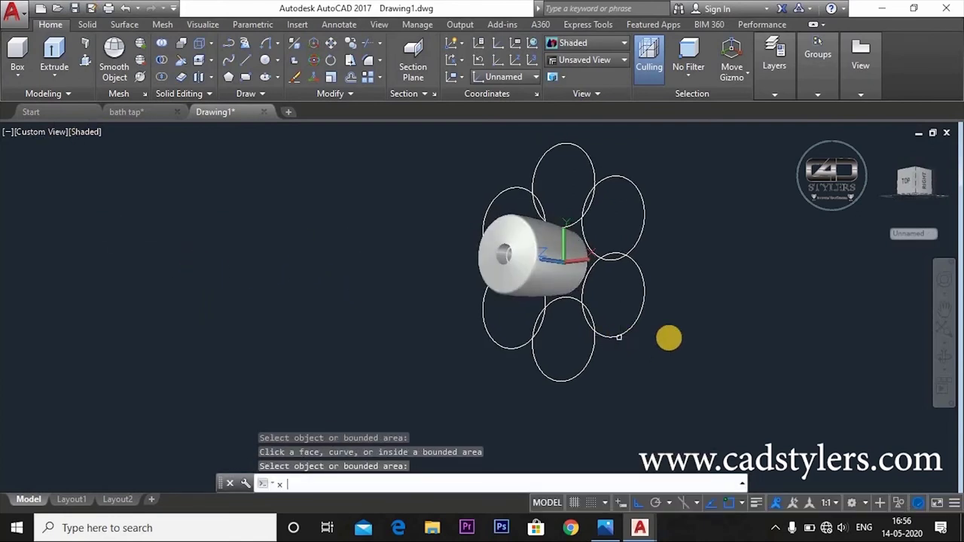
pyautogui.press('Return')
pyautogui.click(629, 330)
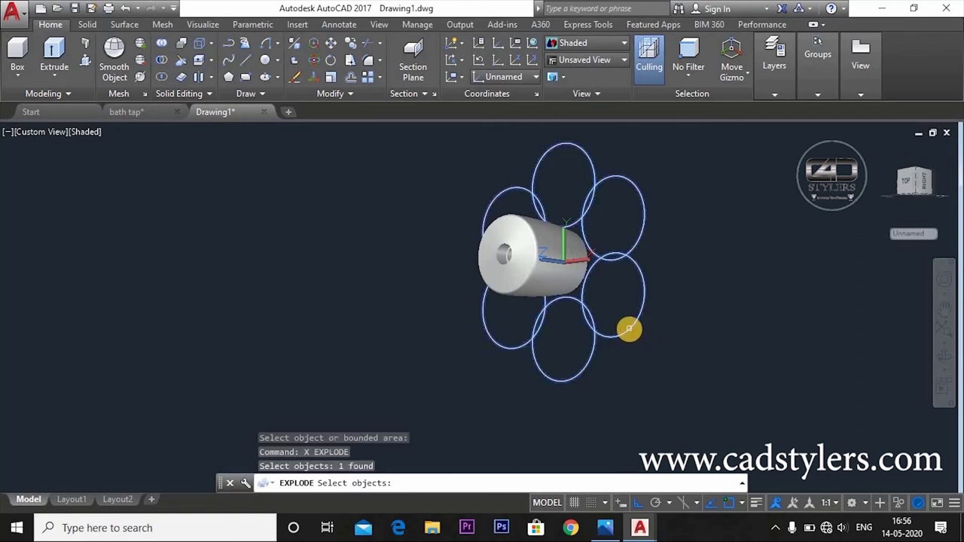
# Press-pull the circles into solid cylinders around the knob
pyautogui.write('press')
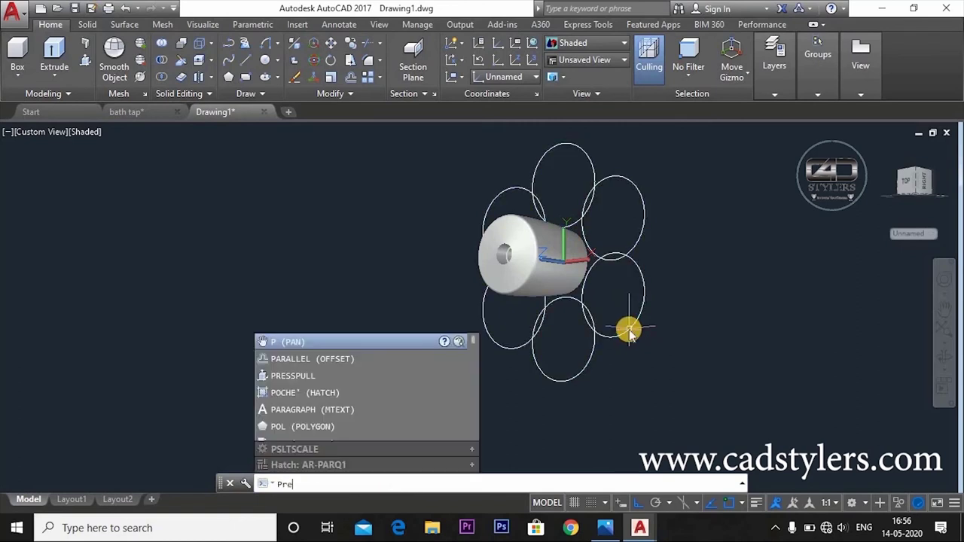
pyautogui.press('Return')
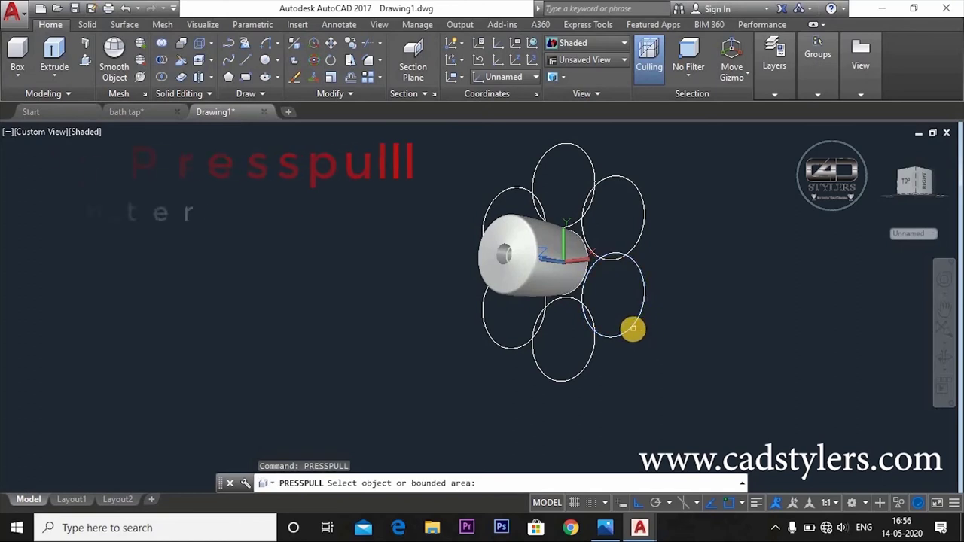
pyautogui.click(613, 324)
pyautogui.click(332, 292)
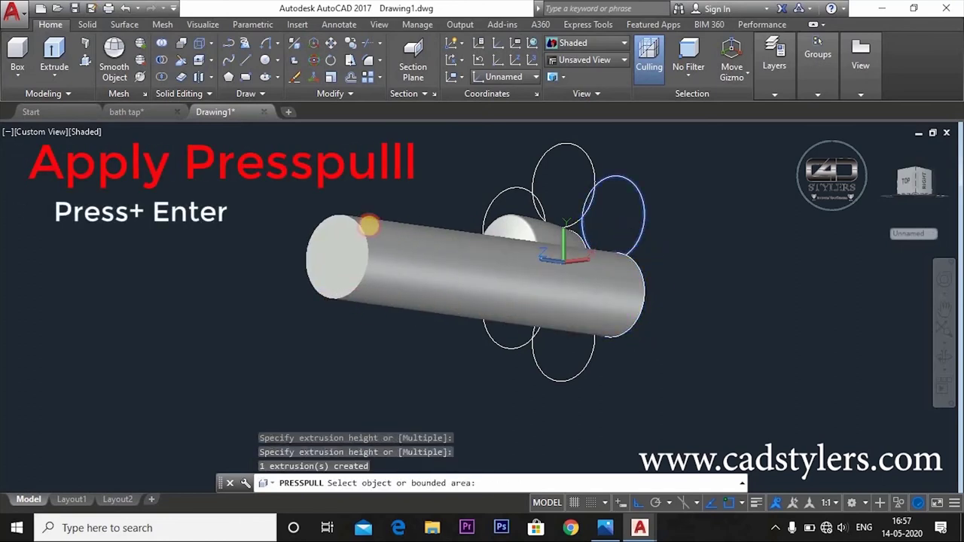
pyautogui.click(368, 221)
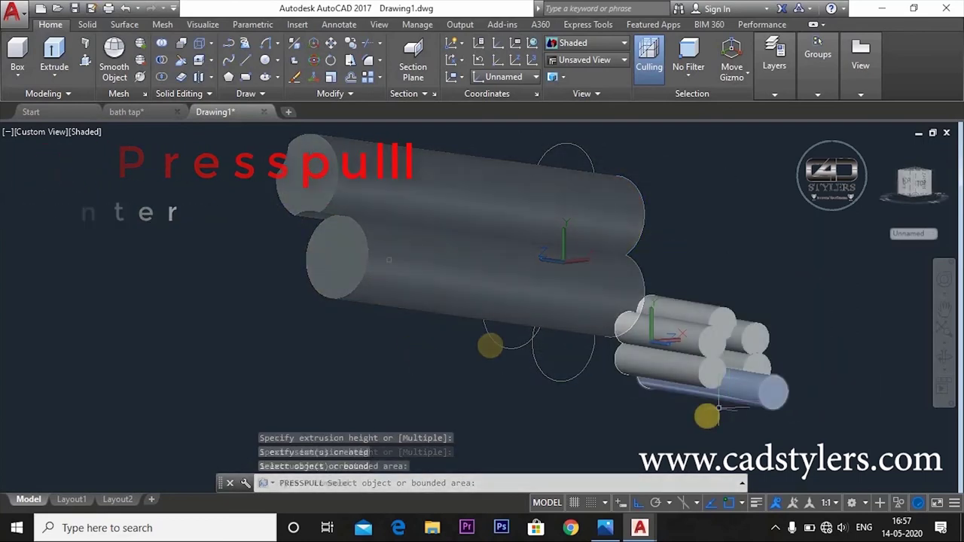
pyautogui.keyDown('shift'); pyautogui.moveTo(656, 394); pyautogui.dragTo(626, 387, button='middle'); pyautogui.keyUp('shift')
pyautogui.press('Return')
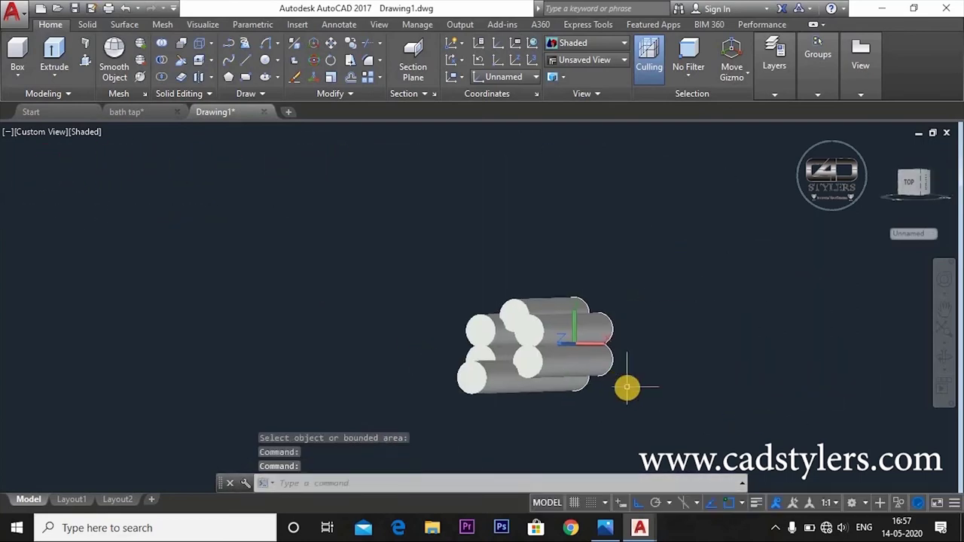
# Start SUBTRACT and select the central knob solid as the one to keep
pyautogui.press('Escape')
pyautogui.write('su')
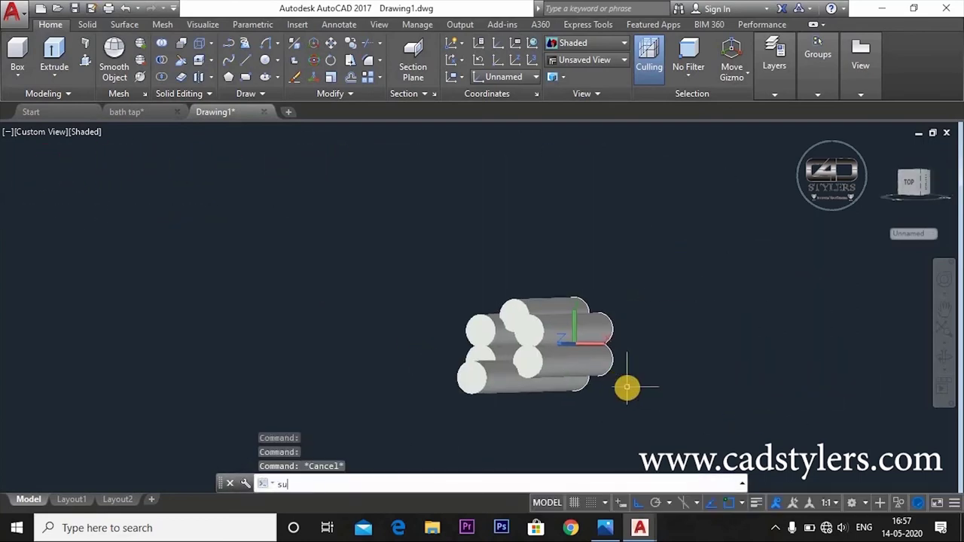
pyautogui.write('bt')
pyautogui.press('Return')
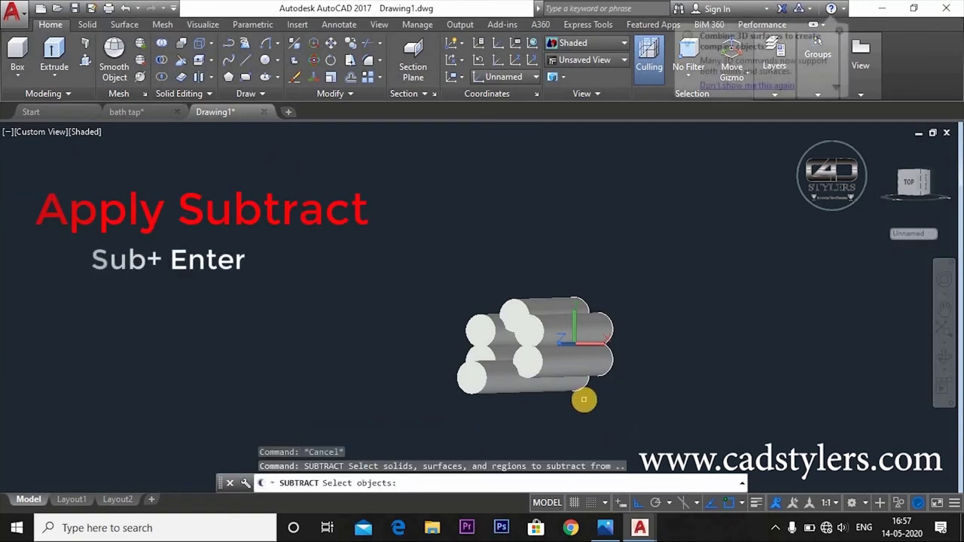
pyautogui.scroll(3, 584, 400)
pyautogui.keyDown('shift'); pyautogui.moveTo(597, 399); pyautogui.dragTo(611, 387, button='middle'); pyautogui.keyUp('shift')
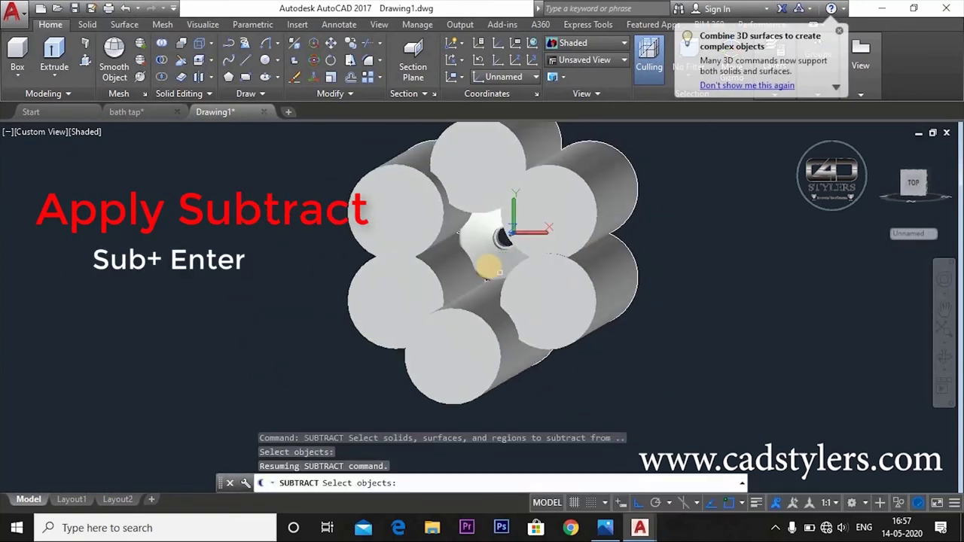
pyautogui.click(489, 259)
pyautogui.press('Return')
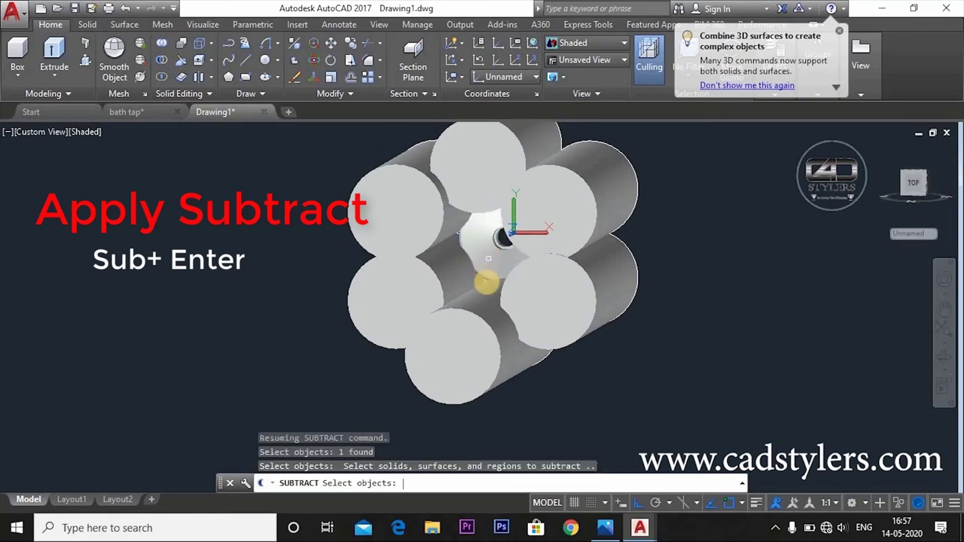
# Cut the six surrounding cylinders away from the knob
pyautogui.click(534, 334)
pyautogui.click(534, 334)
pyautogui.click(471, 348)
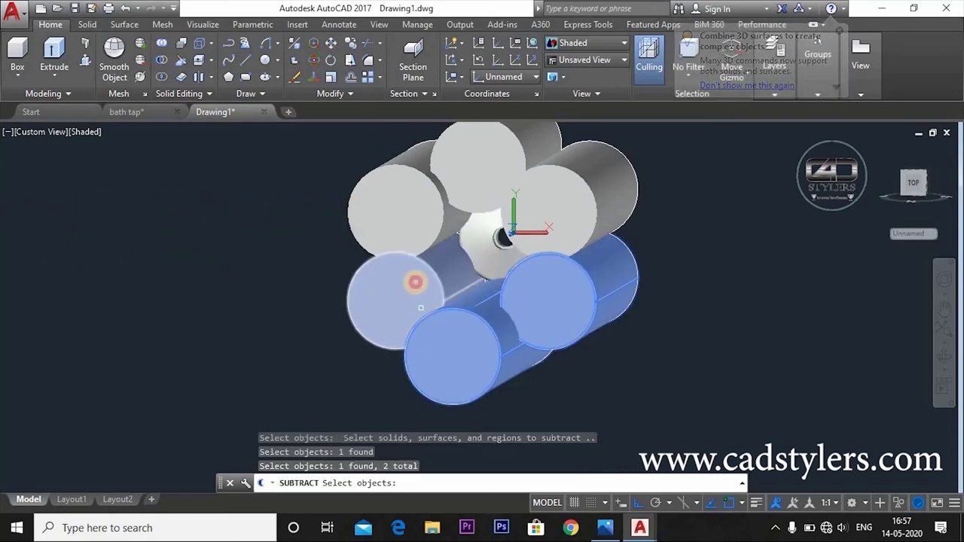
pyautogui.click(415, 280)
pyautogui.click(409, 211)
pyautogui.click(464, 166)
pyautogui.click(550, 216)
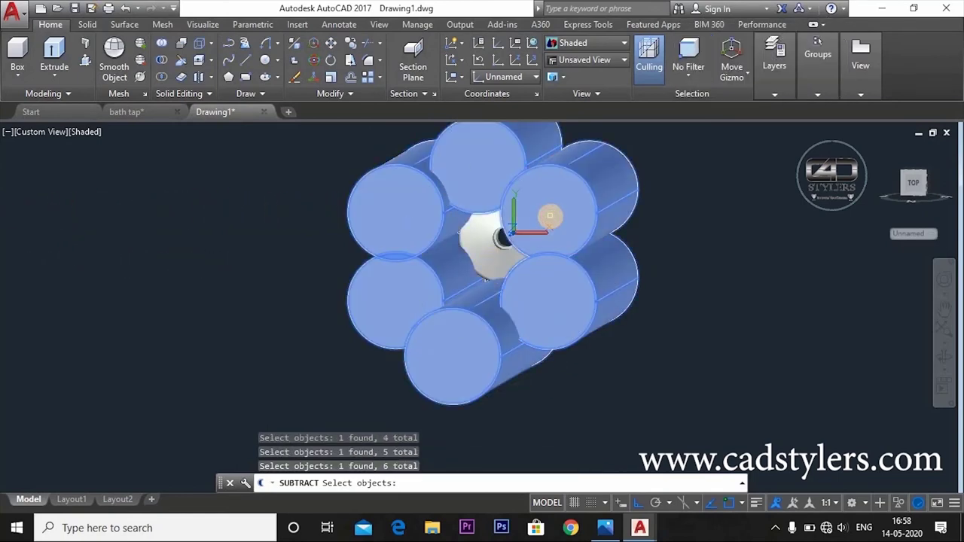
pyautogui.press('Return')
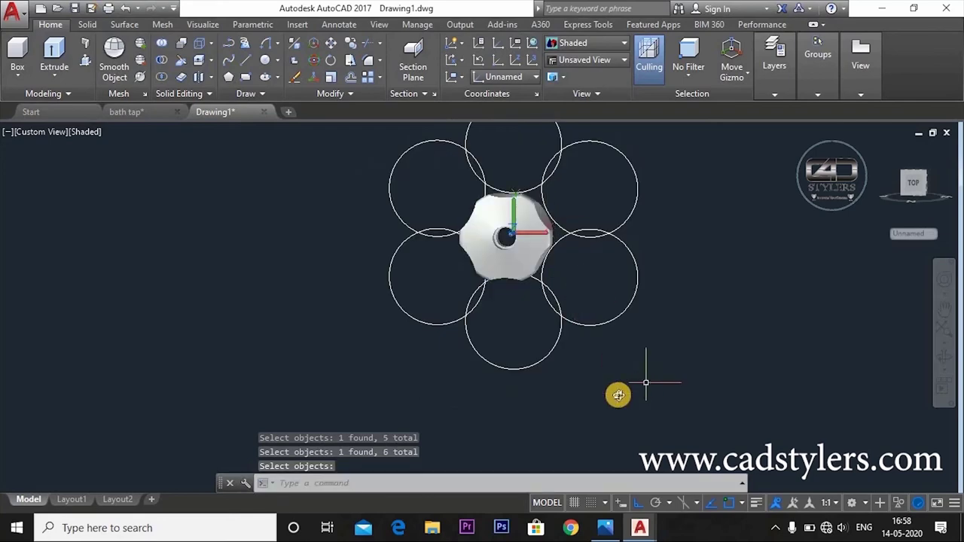
# Erase the three leftover circle outlines above the knob with a window selection
pyautogui.keyDown('shift'); pyautogui.moveTo(617, 393); pyautogui.dragTo(652, 353, button='middle'); pyautogui.keyUp('shift')
pyautogui.press('Return')
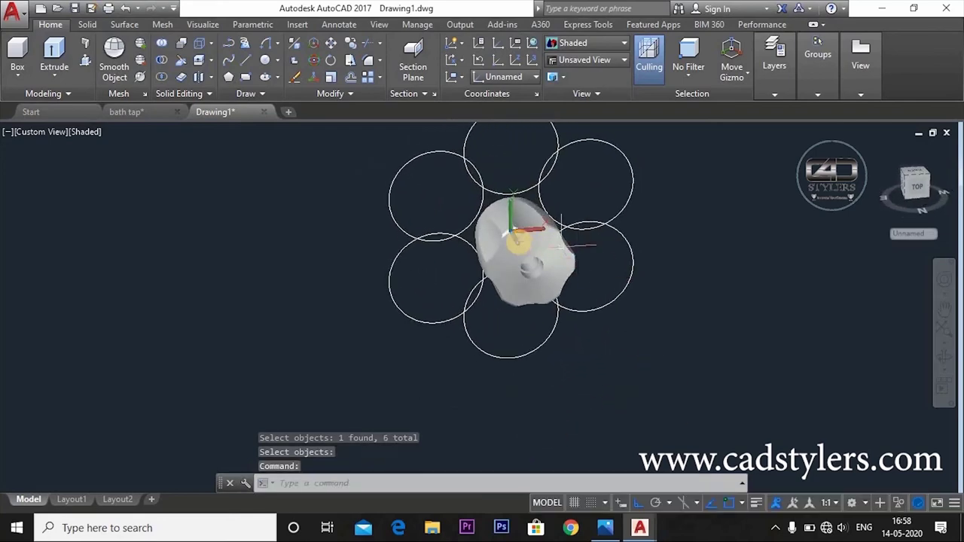
pyautogui.scroll(3, 520, 240)
pyautogui.scroll(4, 562, 222)
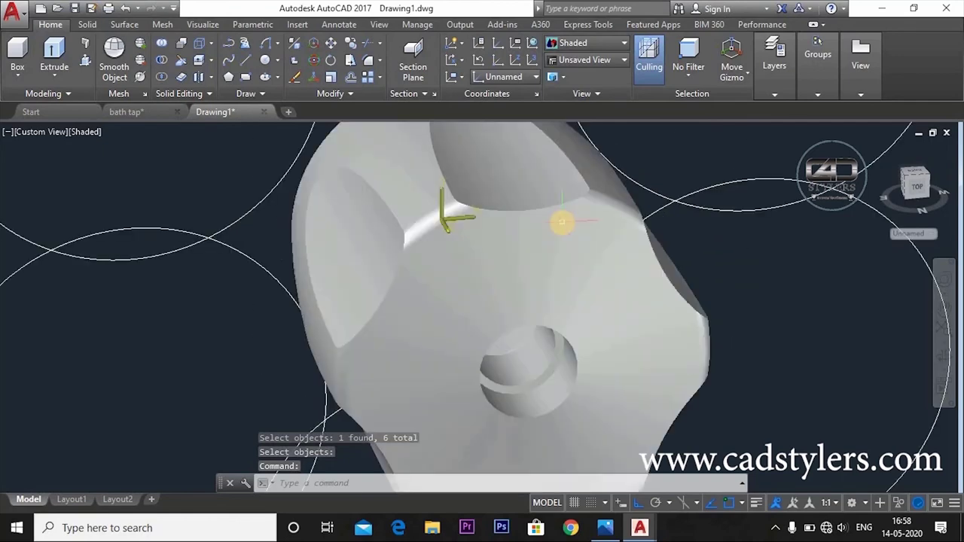
pyautogui.scroll(-10, 562, 221)
pyautogui.keyDown('shift'); pyautogui.moveTo(568, 295); pyautogui.dragTo(595, 301, button='middle'); pyautogui.keyUp('shift')
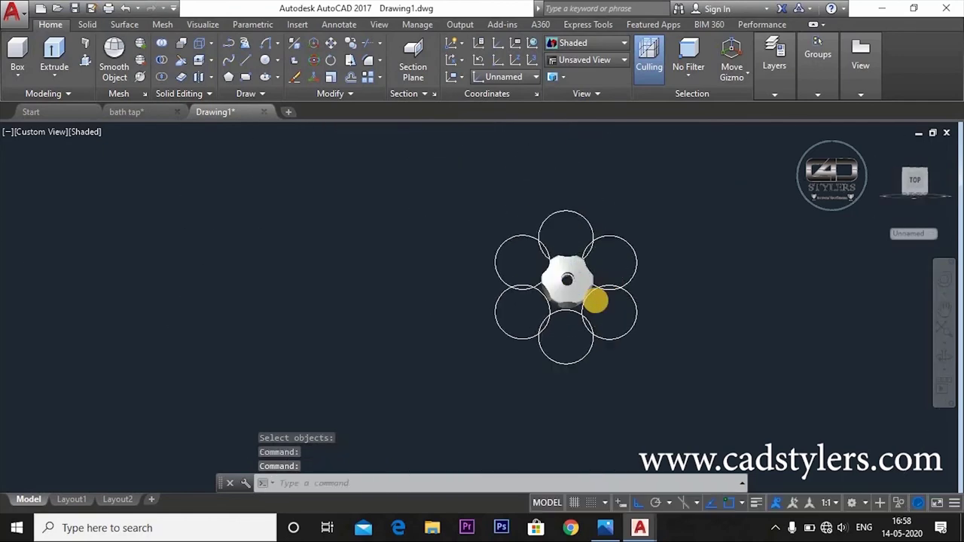
pyautogui.scroll(4, 594, 301)
pyautogui.scroll(-4, 692, 252)
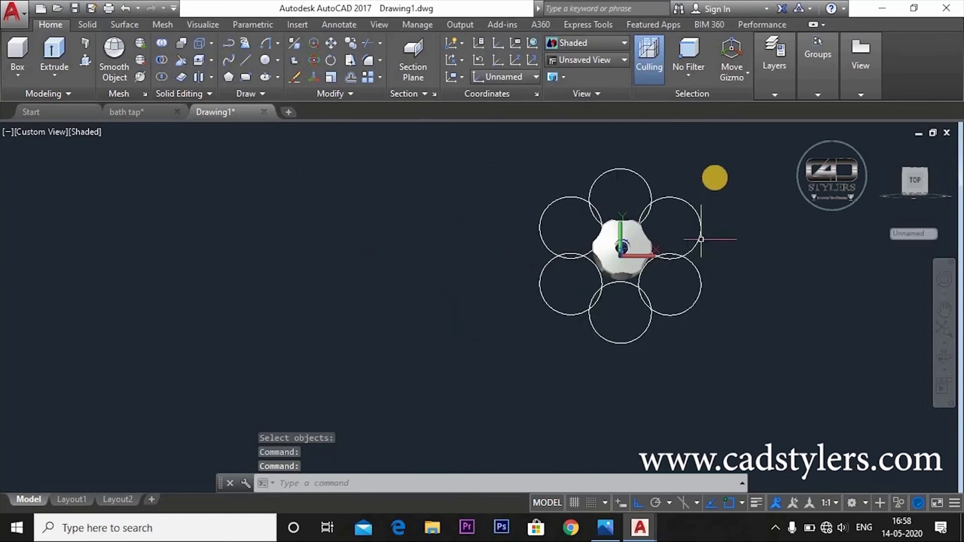
pyautogui.click(708, 158)
pyautogui.click(541, 208)
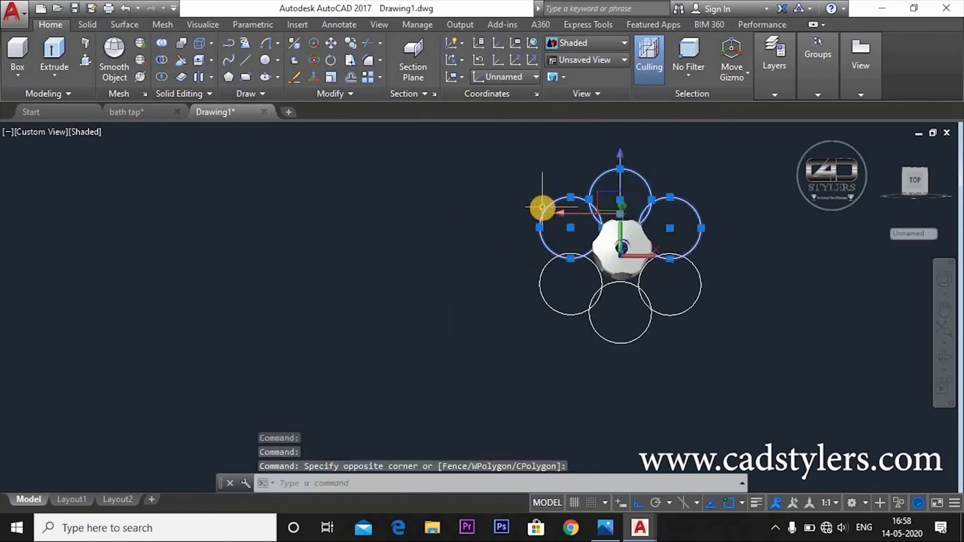
pyautogui.press('Delete')
pyautogui.moveTo(622, 314)
pyautogui.keyDown('shift'); pyautogui.mouseDown(button='middle')
pyautogui.moveTo(773, 316)
pyautogui.moveTo(587, 316)
pyautogui.moveTo(641, 291)
pyautogui.moveTo(695, 376)
pyautogui.moveTo(615, 379)
pyautogui.moveTo(617, 308)
pyautogui.moveTo(623, 314)
pyautogui.moveTo(635, 298)
pyautogui.mouseUp(button='middle'); pyautogui.keyUp('shift')
pyautogui.scroll(5, 592, 316)
pyautogui.scroll(-3, 624, 323)
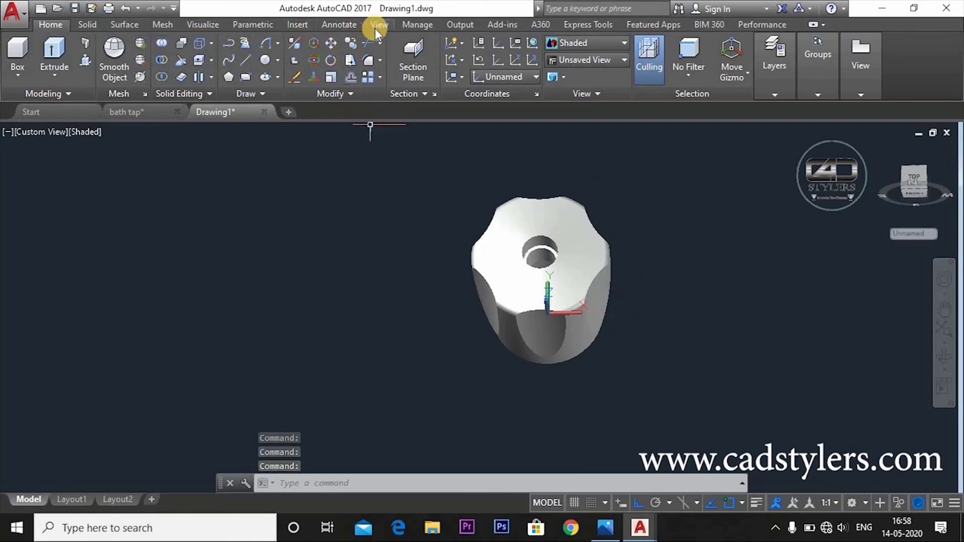
# Filter the Autodesk material library to Metal > Steel
pyautogui.click(204, 25)
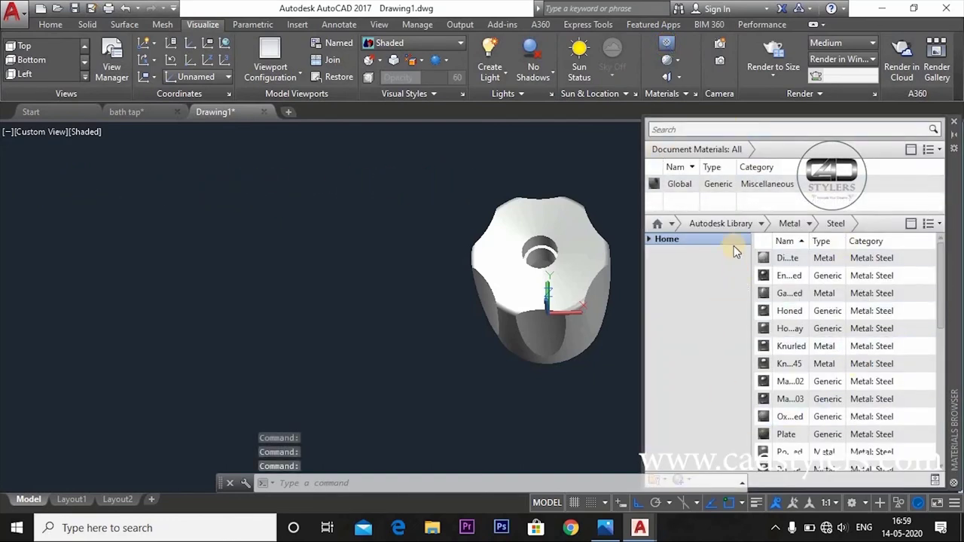
pyautogui.click(762, 225)
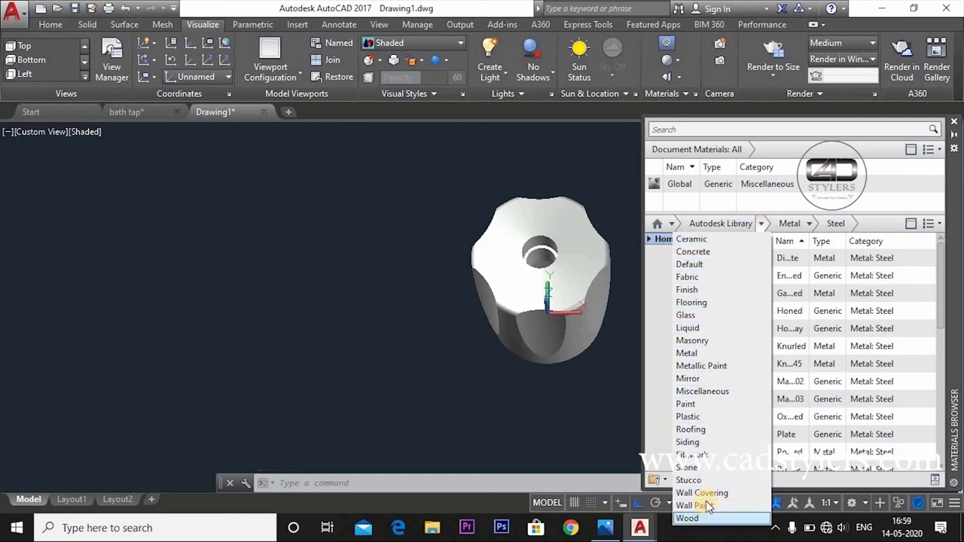
pyautogui.click(685, 354)
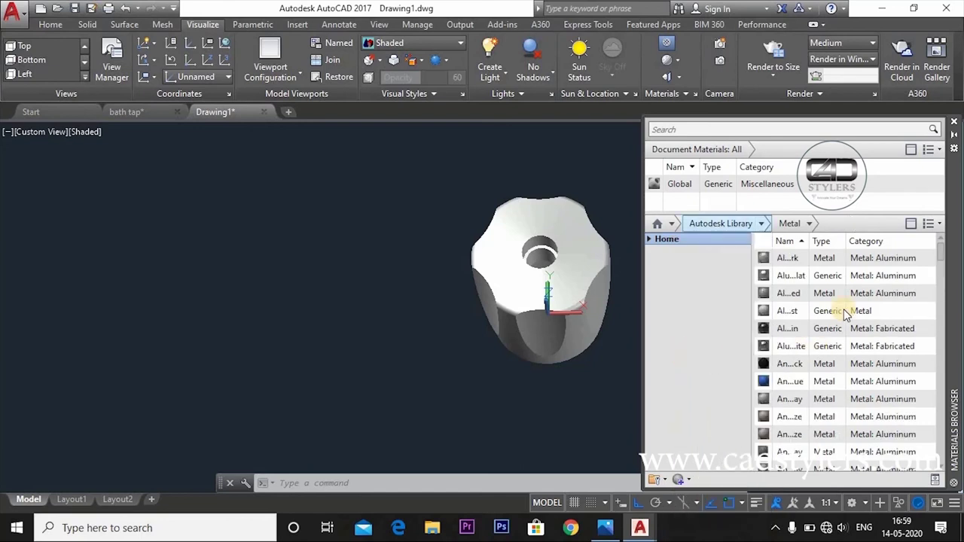
pyautogui.click(810, 223)
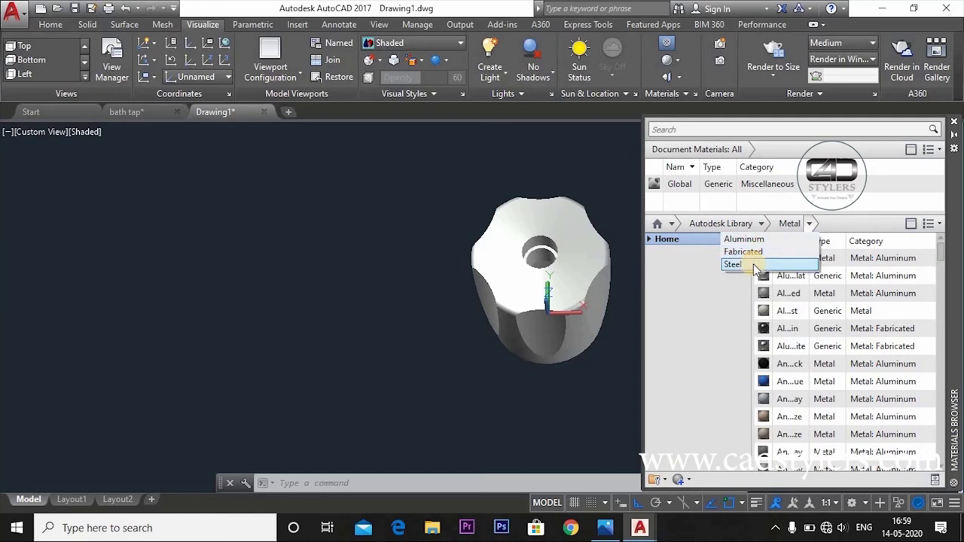
pyautogui.click(751, 264)
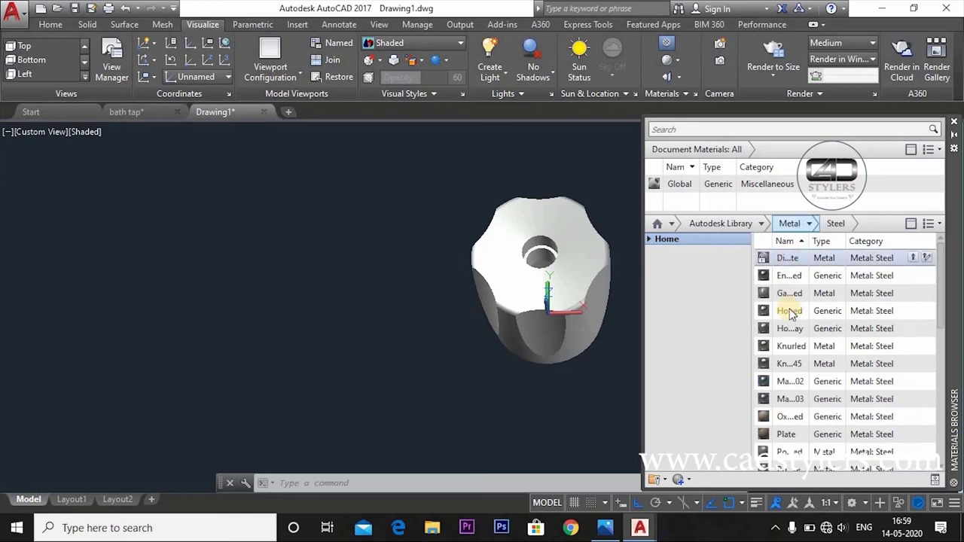
pyautogui.scroll(-3, 792, 373)
pyautogui.scroll(-3, 792, 377)
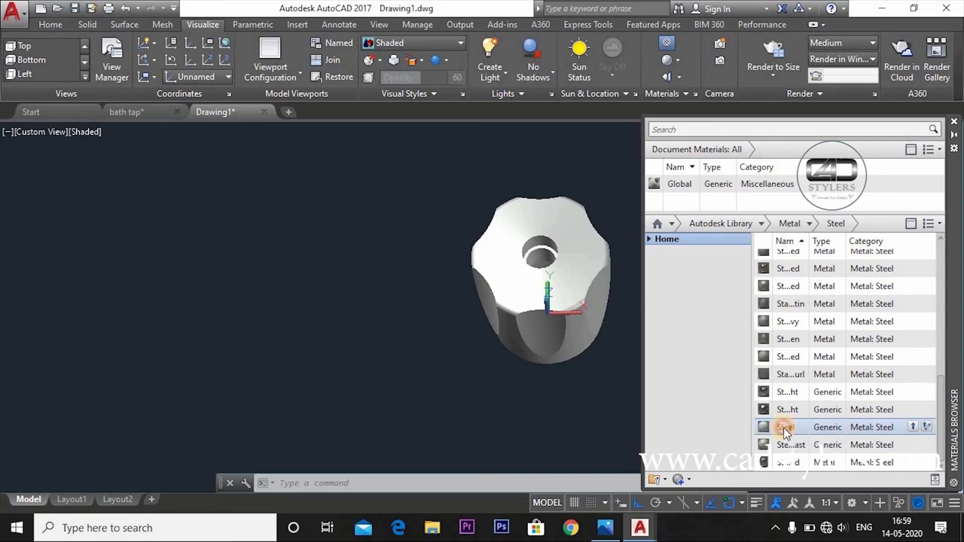
# Drag the Steel material onto the knob
pyautogui.moveTo(783, 427); pyautogui.dragTo(582, 316)
pyautogui.moveTo(512, 278); pyautogui.dragTo(511, 273)
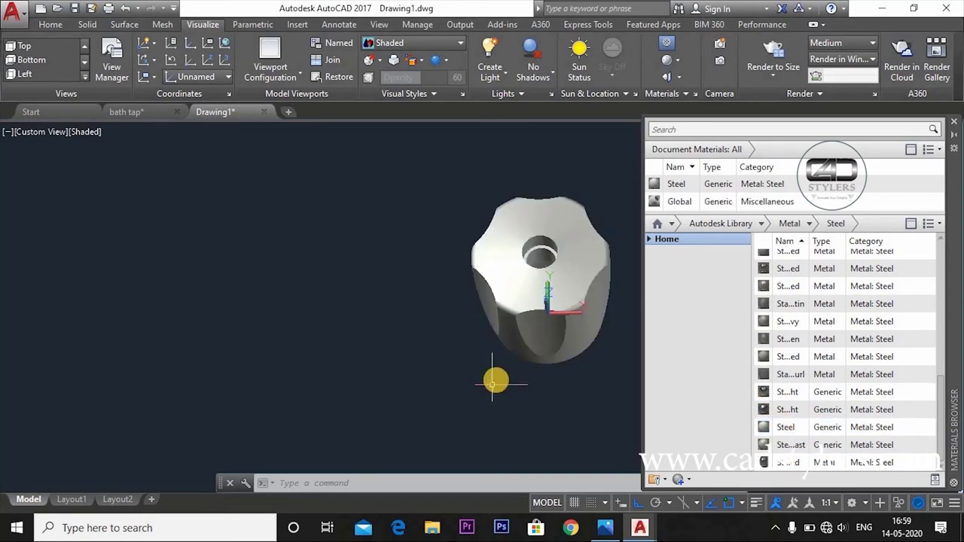
pyautogui.scroll(2, 494, 381)
pyautogui.scroll(-2, 496, 380)
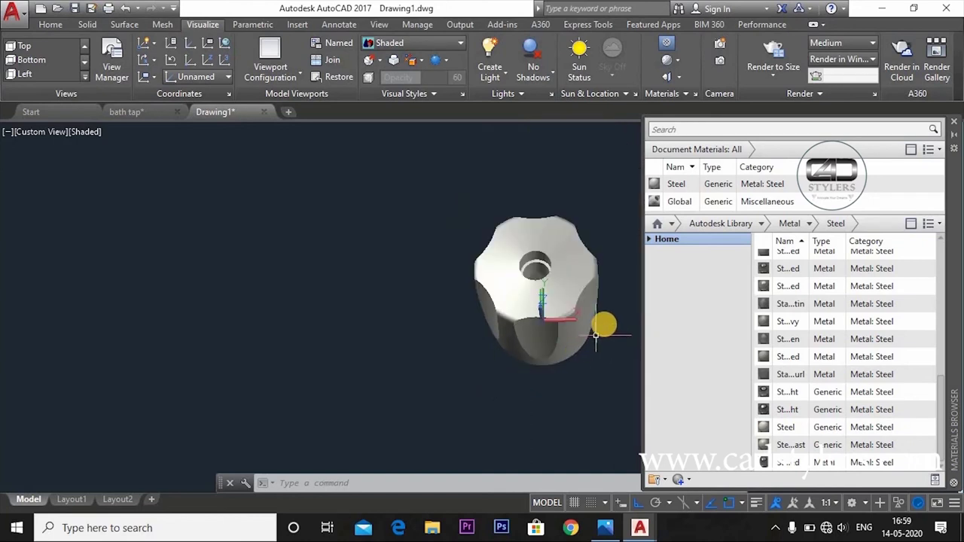
# Switch the viewport material display to Materials / Textures On so the knob shows steel
pyautogui.click(678, 65)
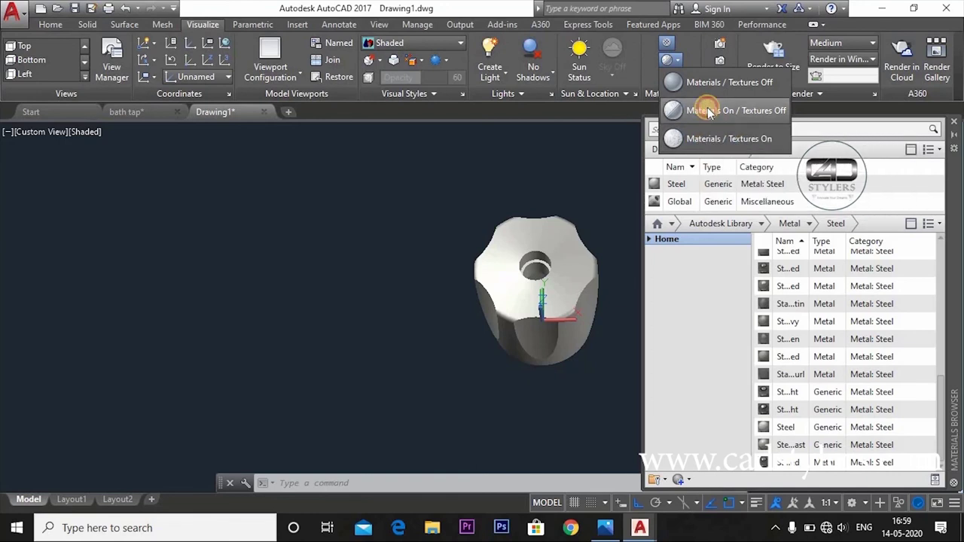
pyautogui.click(708, 110)
pyautogui.keyDown('shift'); pyautogui.moveTo(550, 296); pyautogui.dragTo(551, 333, button='middle'); pyautogui.keyUp('shift')
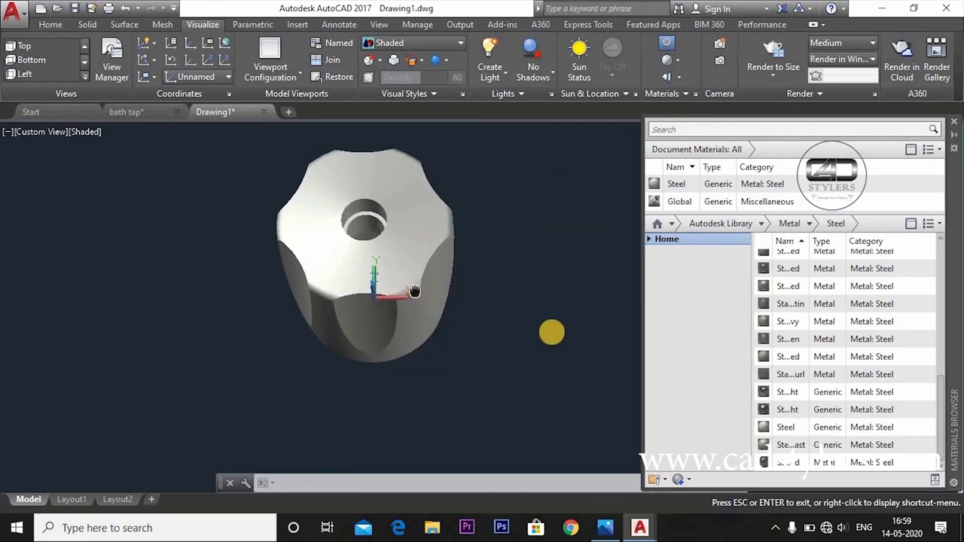
pyautogui.click(677, 67)
pyautogui.click(698, 136)
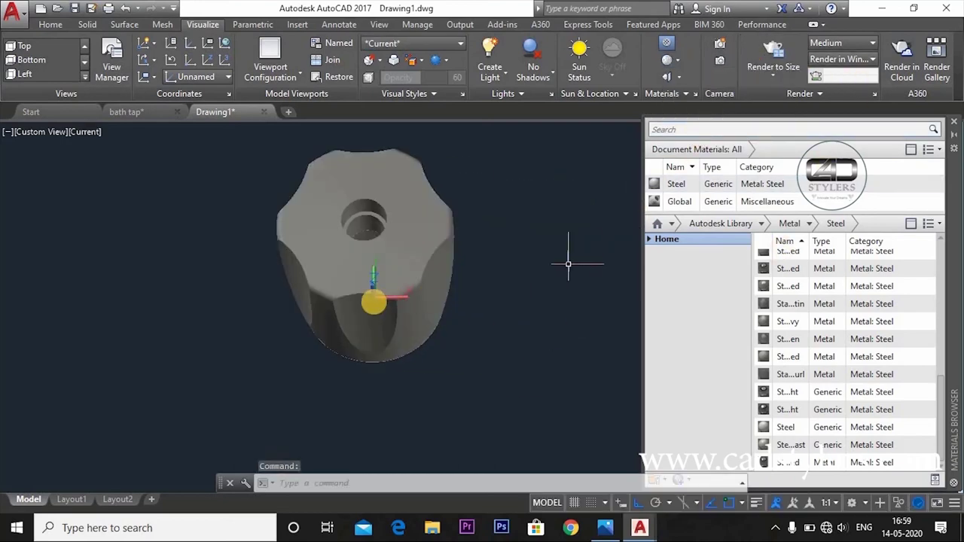
# Reframe the steel knob in the viewport and close the materials library panel
pyautogui.scroll(3, 372, 286)
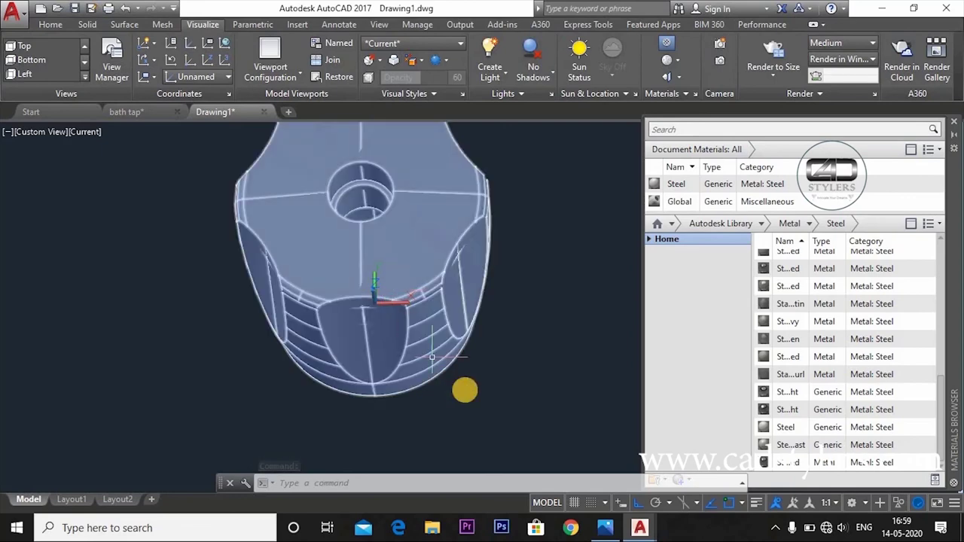
pyautogui.scroll(-3, 474, 385)
pyautogui.moveTo(538, 354); pyautogui.dragTo(539, 354, button='middle')
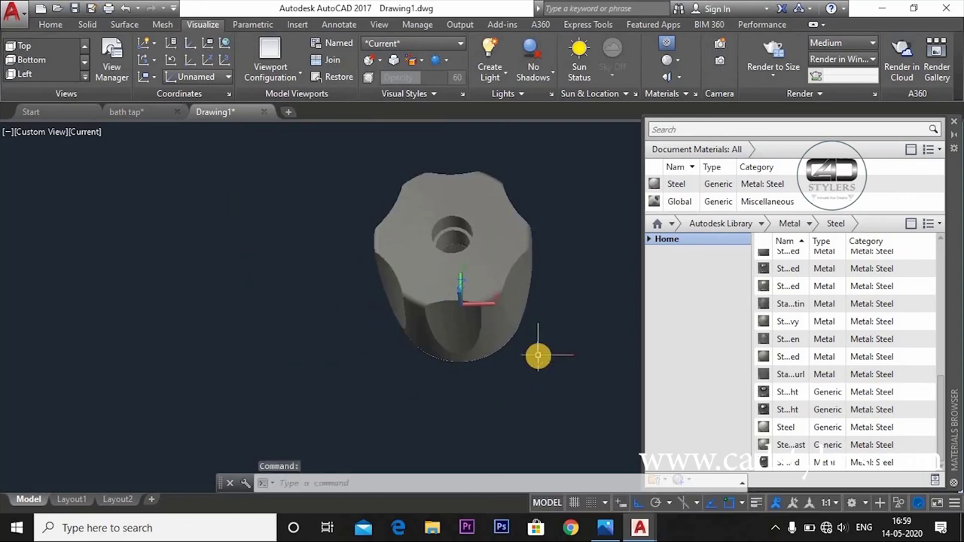
pyautogui.click(953, 122)
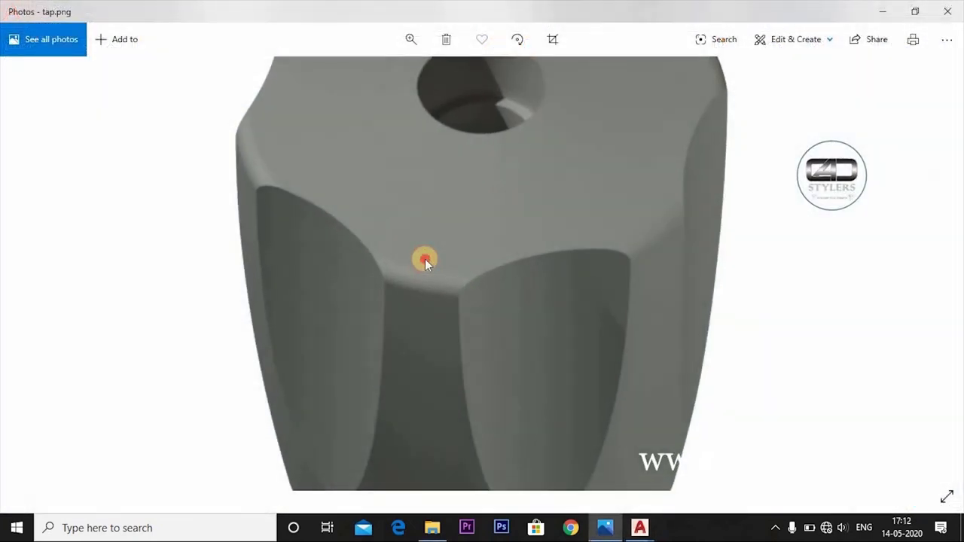
# Pan and zoom across the tap.png render of the six-lobed steel knob
pyautogui.moveTo(425, 259); pyautogui.dragTo(443, 314)
pyautogui.scroll(-3, 449, 286)
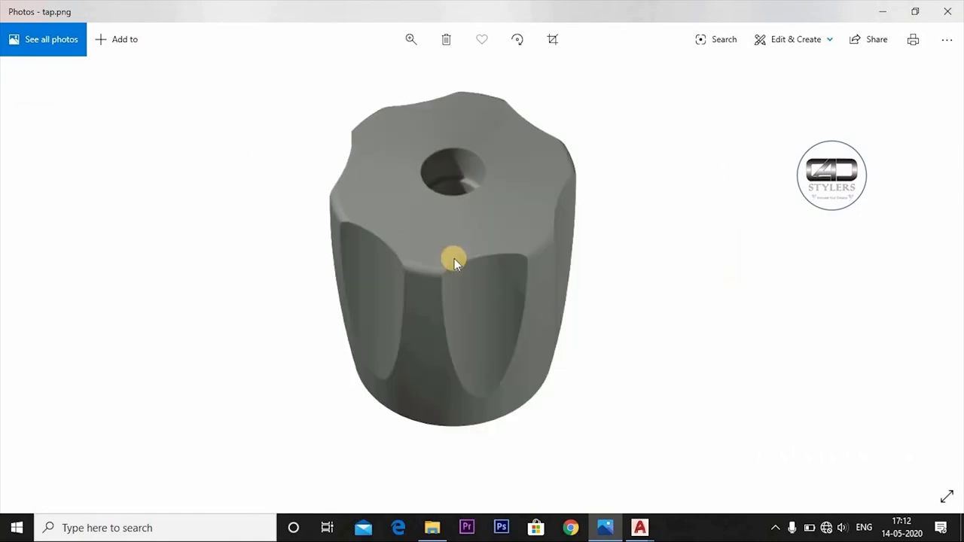